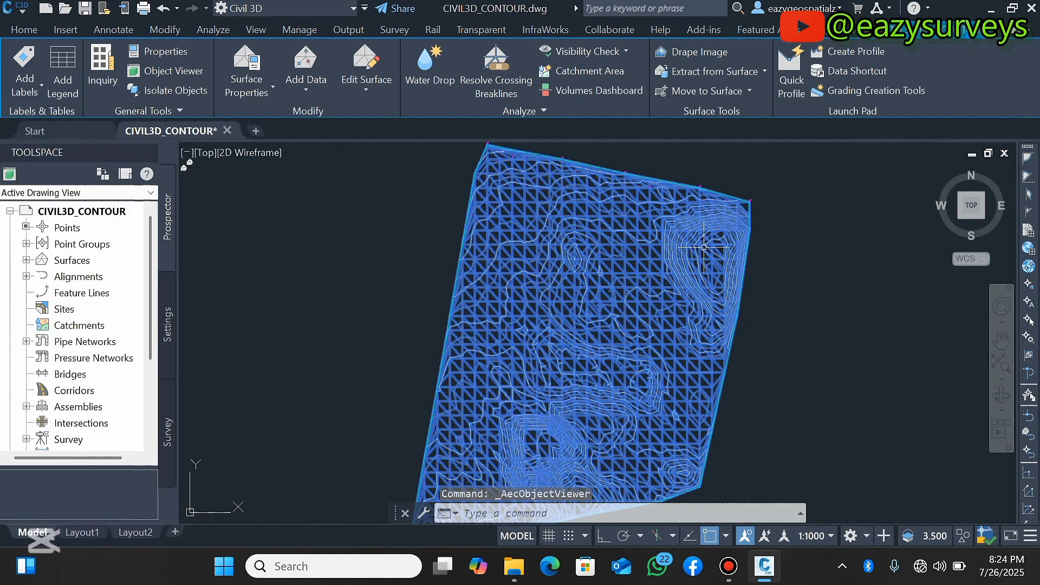
Examine the existing contour surface in the Civil 3D drawing by zooming in and out
scroll(602, 238, down, 3)
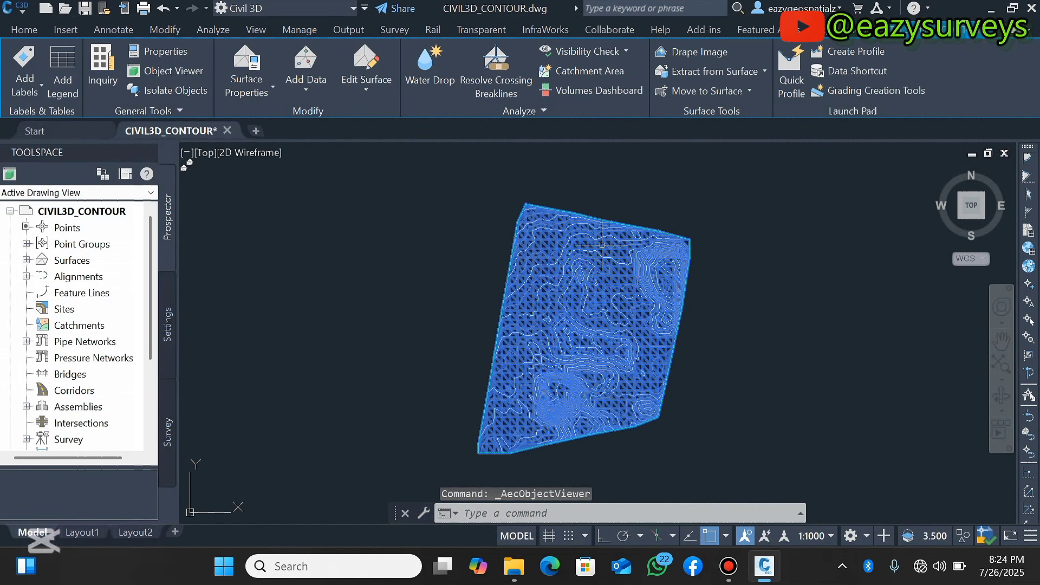
scroll(607, 251, up, 2)
key(Escape)
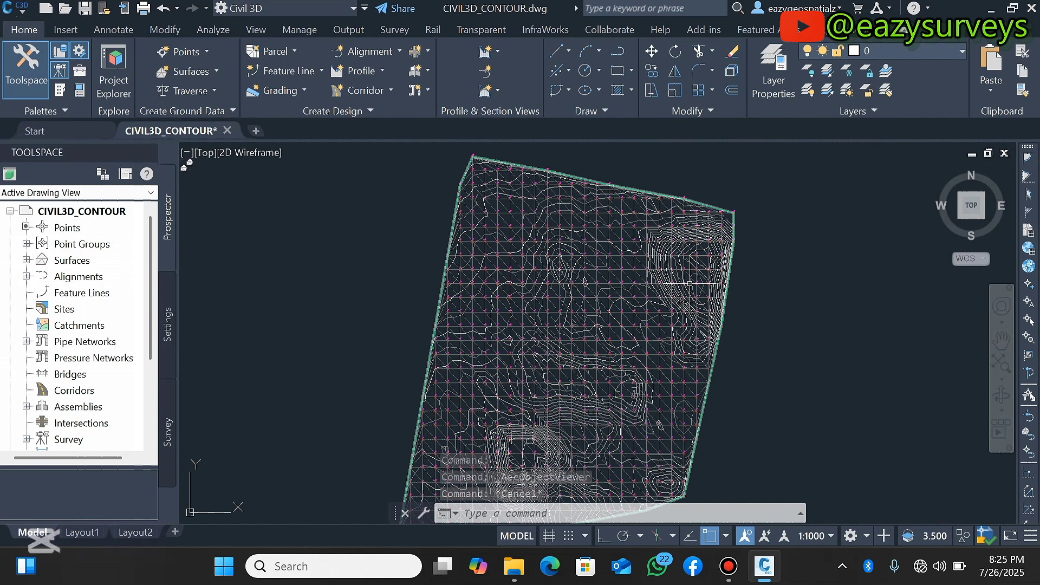
scroll(585, 282, down, 2)
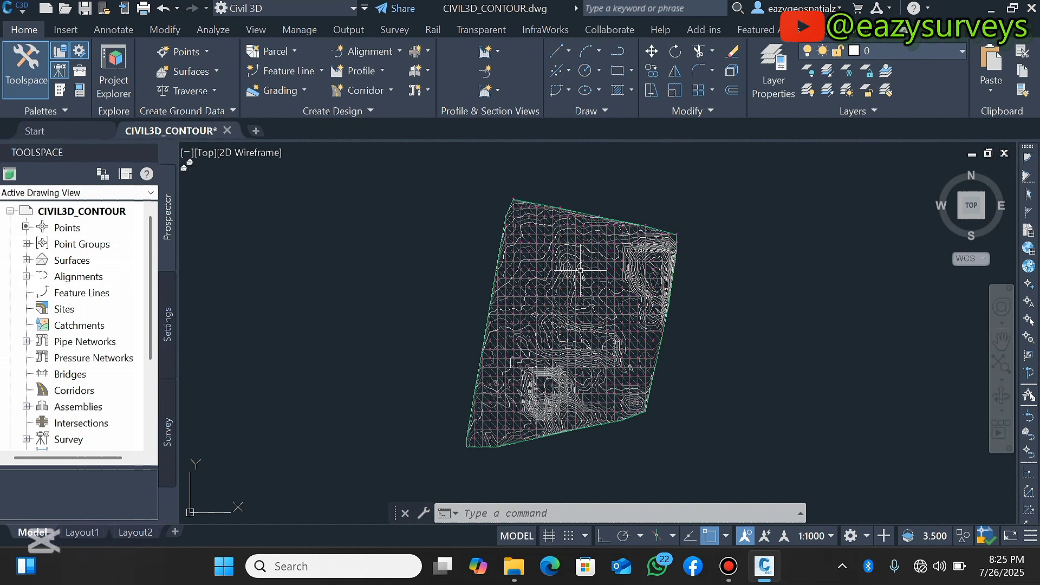
scroll(592, 293, up, 2)
scroll(581, 287, down, 2)
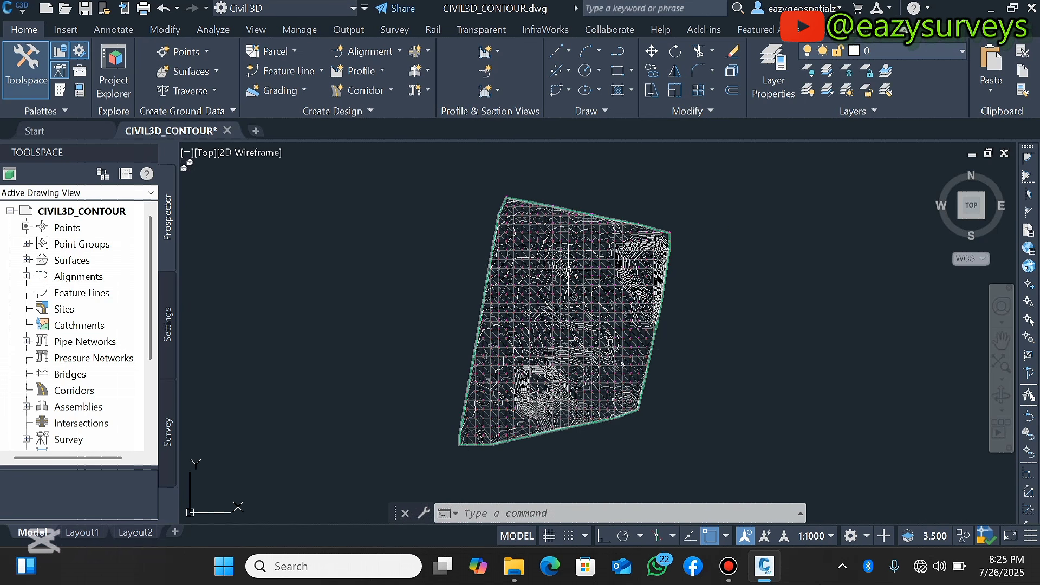
scroll(635, 268, up, 2)
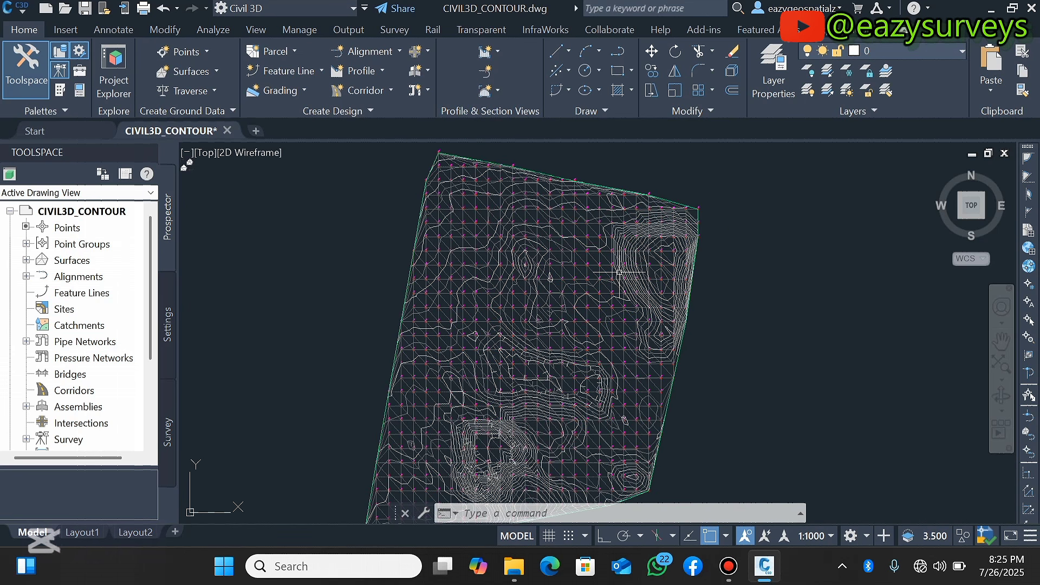
Close the Civil 3D drawing and exit the program, answering the save-changes prompt
click(1032, 8)
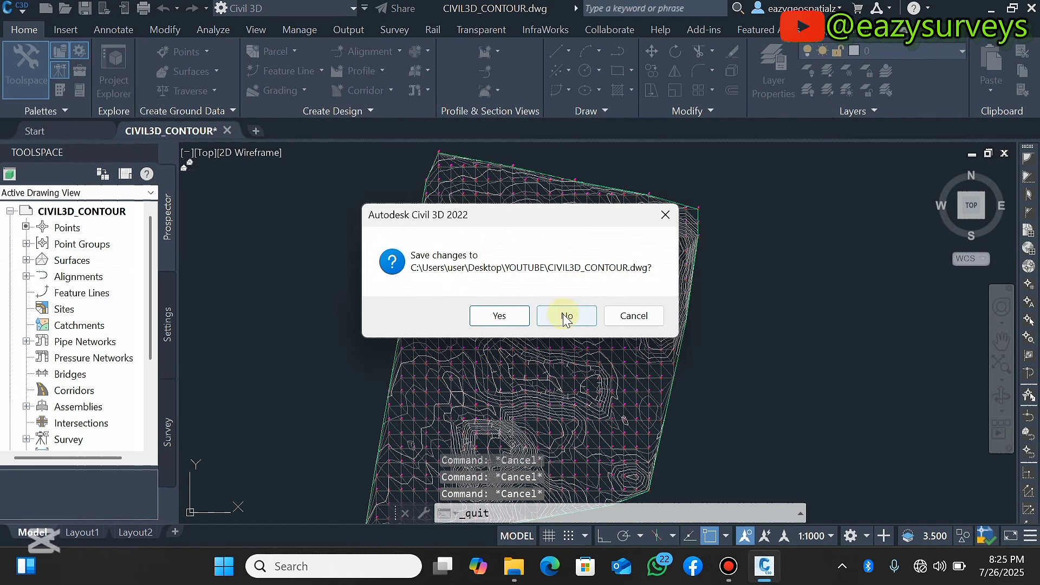
click(503, 313)
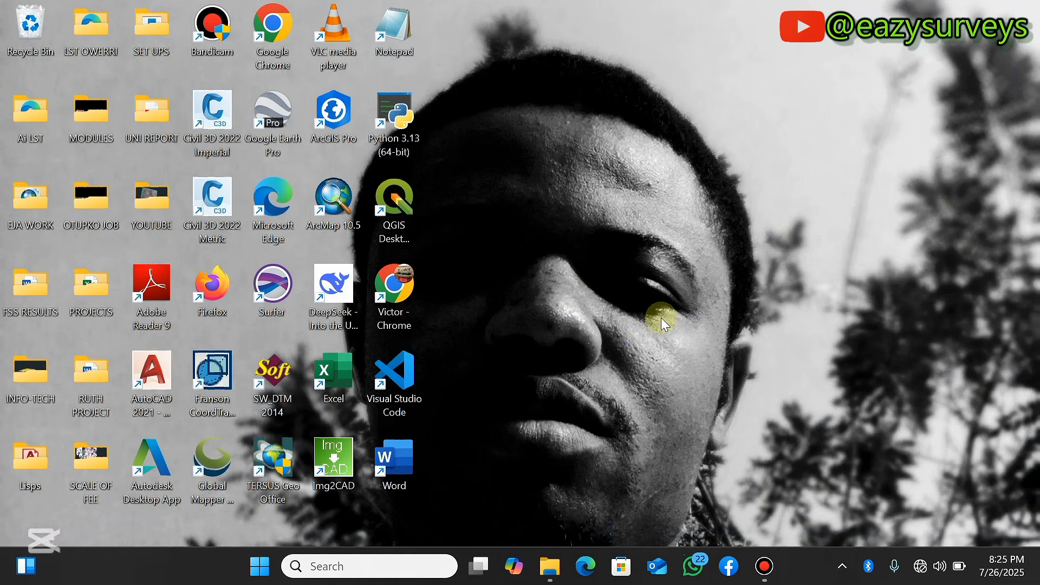
Launch AutoCAD 2021 from the desktop shortcut to get a blank drawing
click(142, 384)
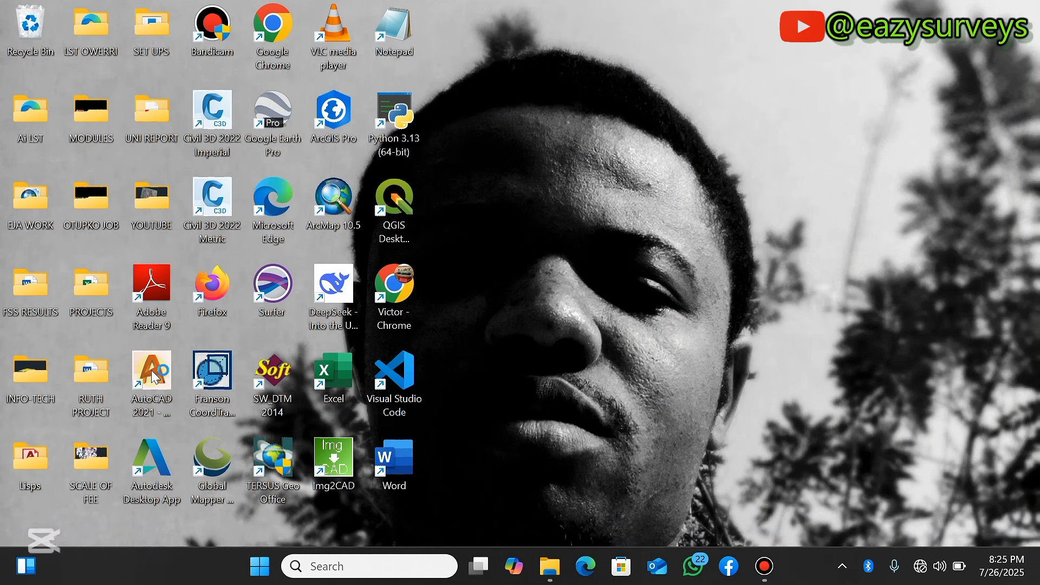
double_click(156, 378)
click(574, 428)
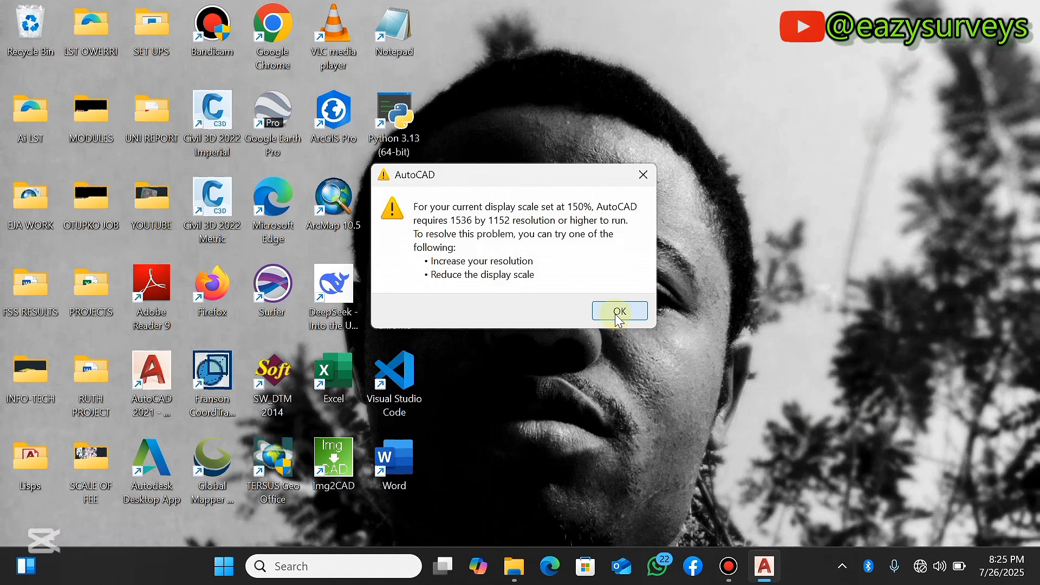
click(620, 313)
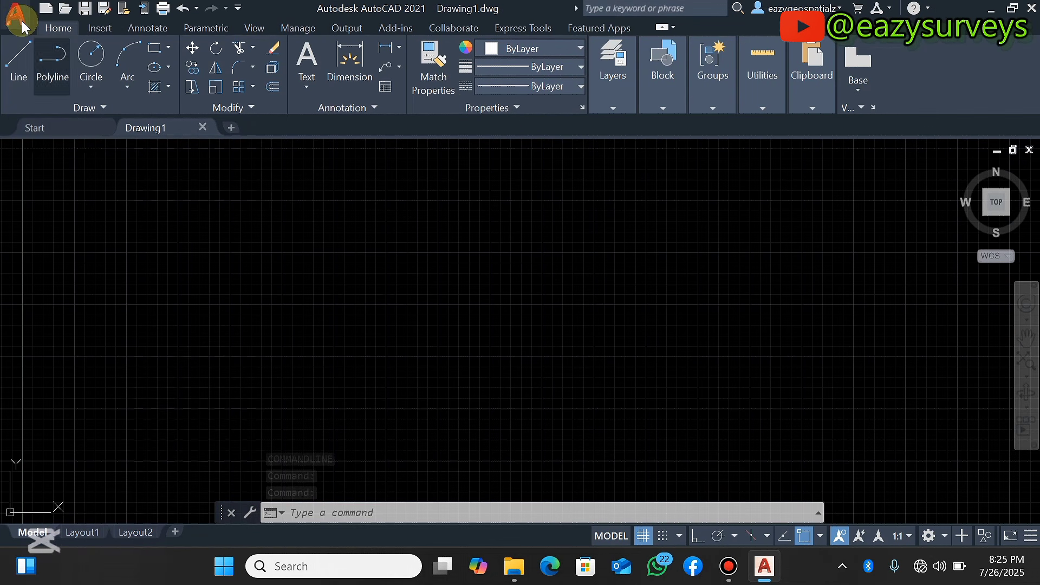
Open the SPOTHEEIGHTSS spreadsheet from the YOUTUBE folder on the desktop
click(993, 10)
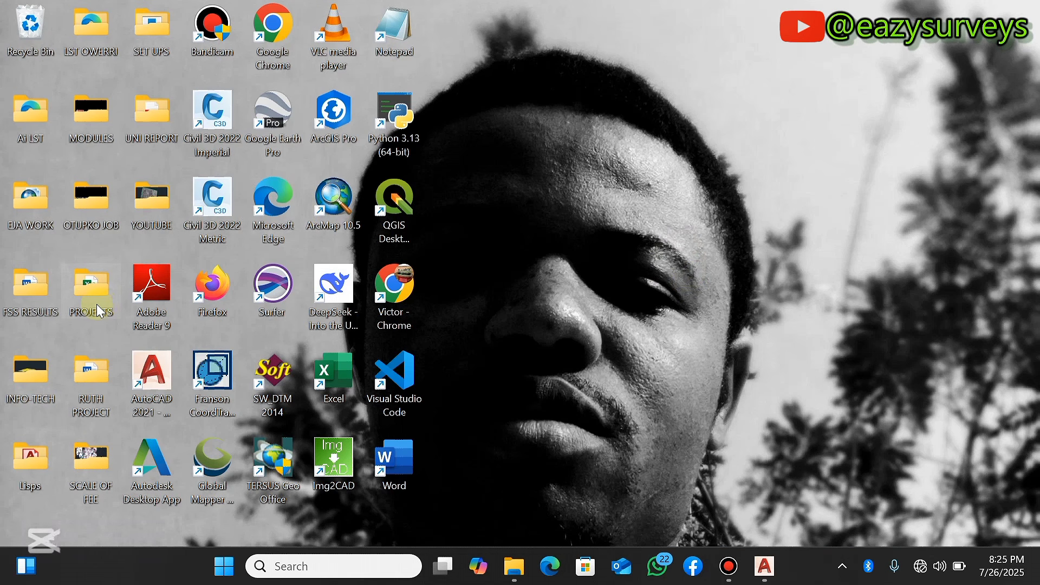
double_click(161, 206)
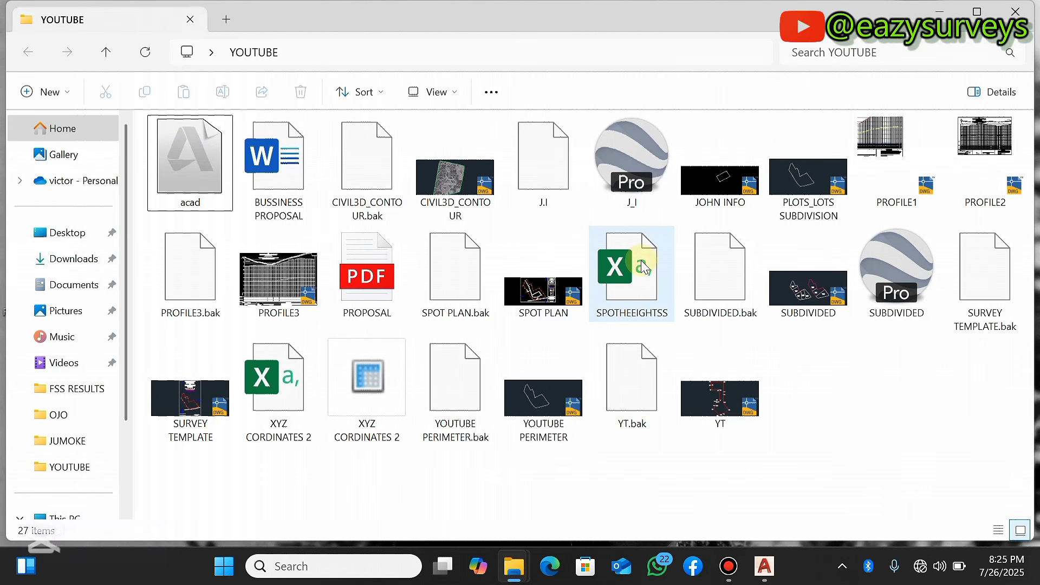
double_click(643, 267)
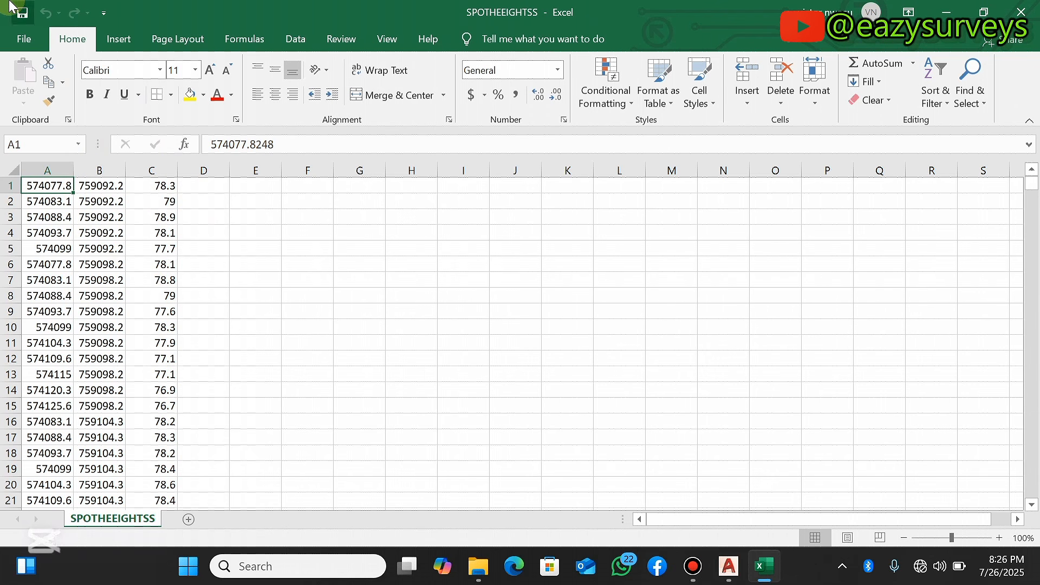
Save the spreadsheet as SPOTHEEIGHTSS in CSV (Comma delimited) format in the YOUTUBE folder
click(24, 38)
click(68, 262)
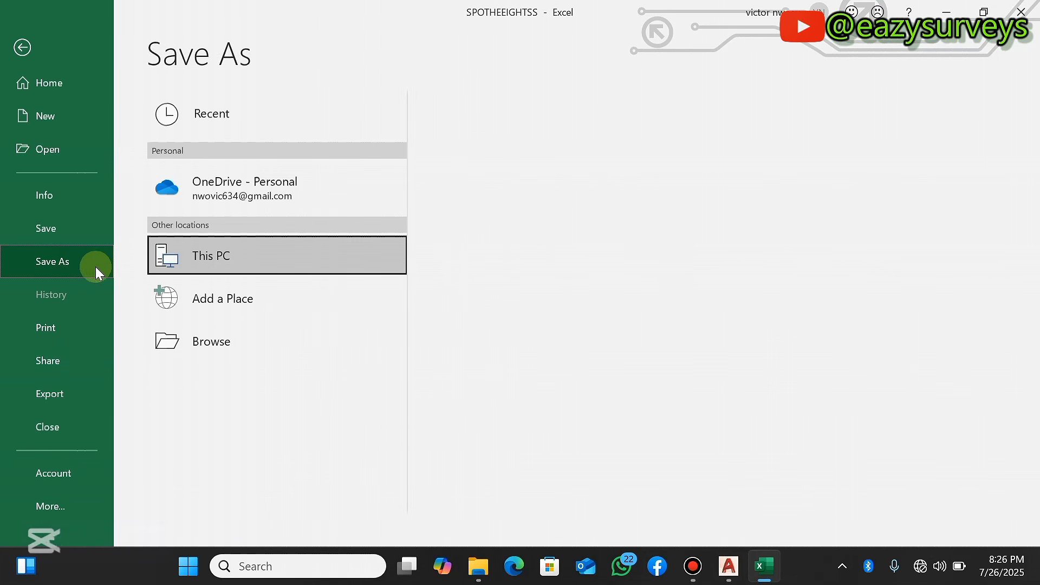
click(224, 342)
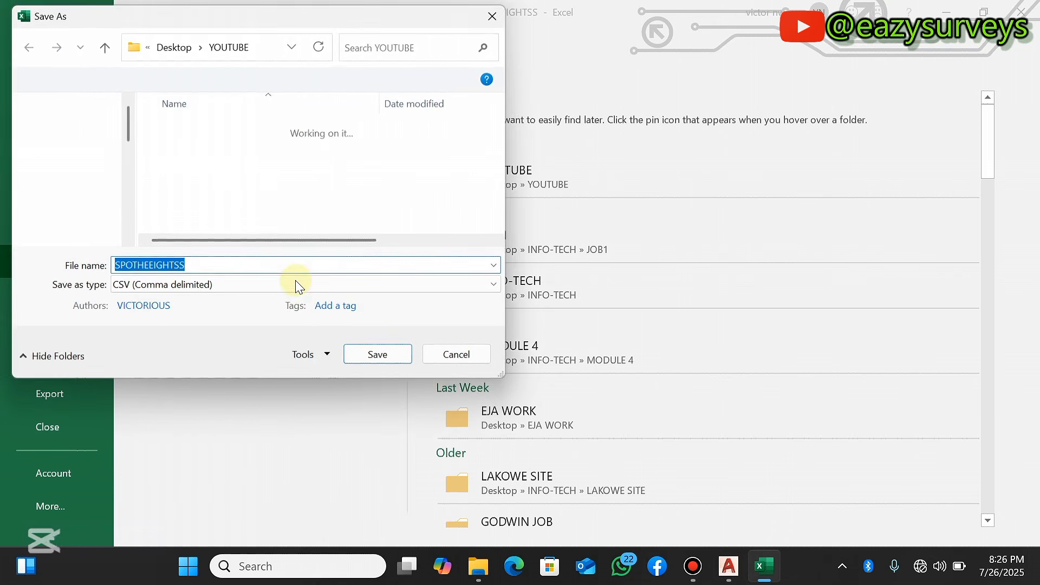
click(197, 284)
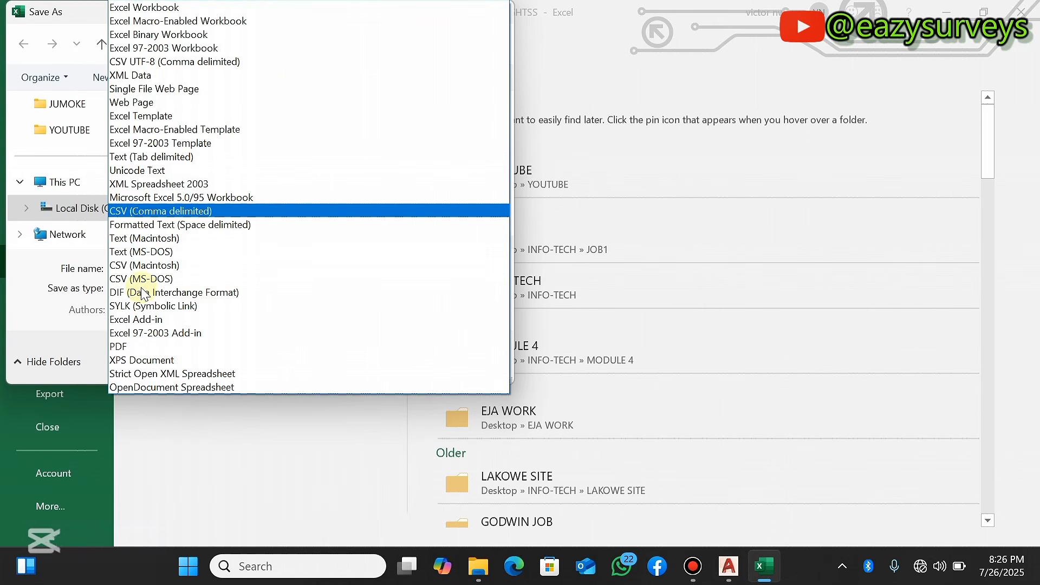
click(180, 213)
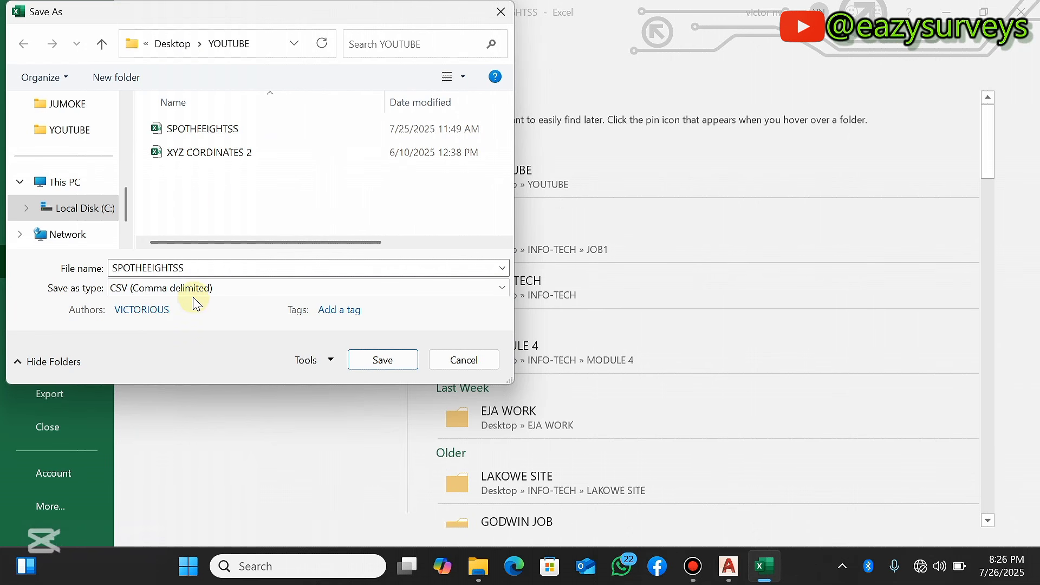
click(396, 361)
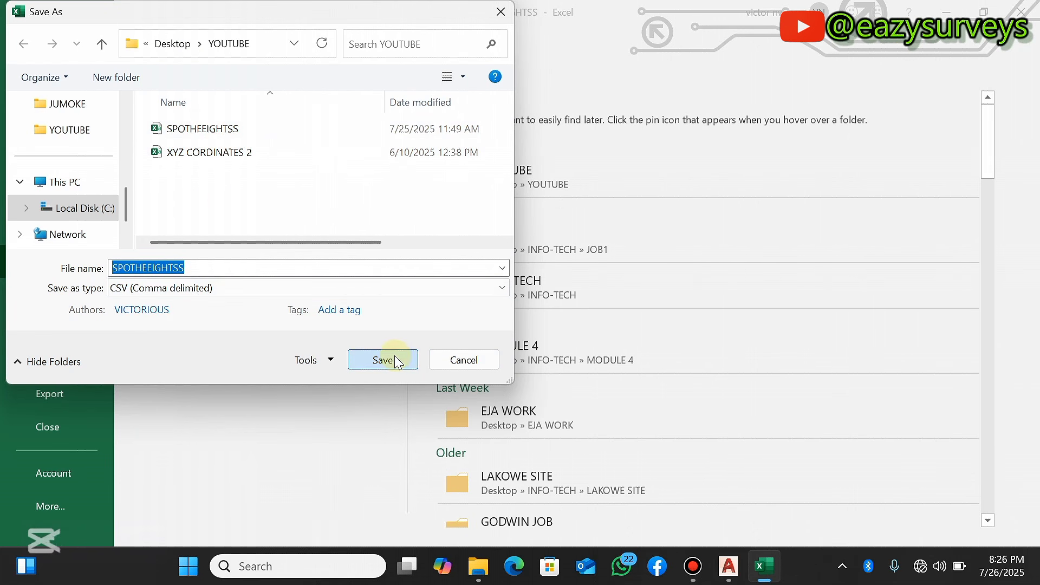
click(549, 282)
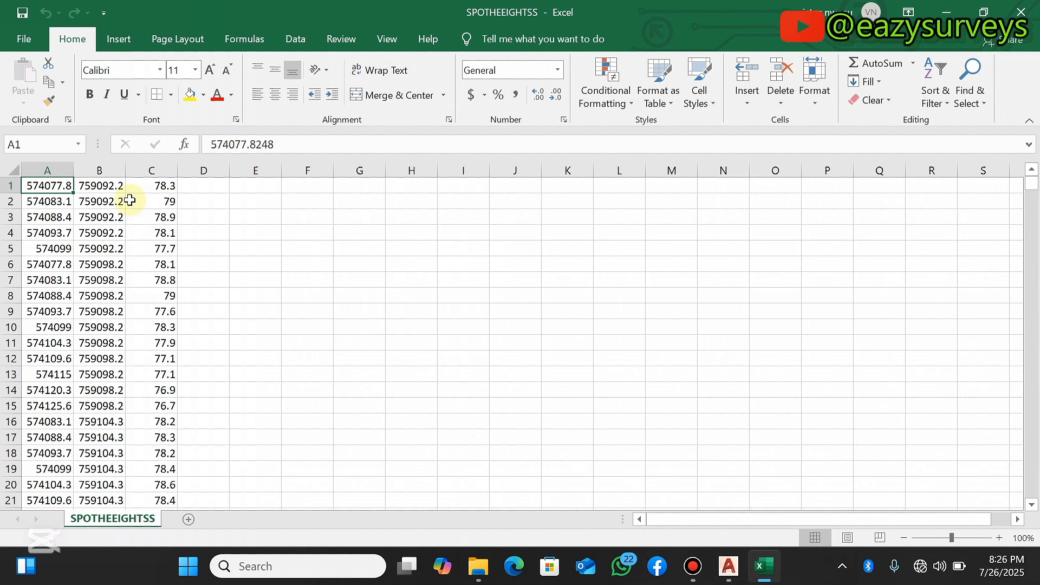
Close Excel and the YOUTUBE folder window and return to AutoCAD
click(1023, 11)
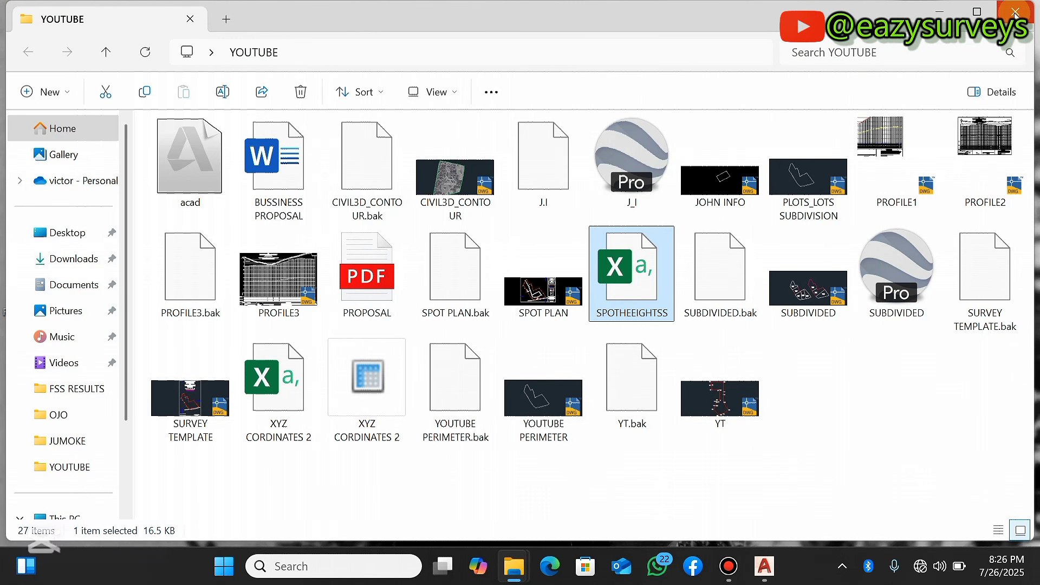
click(1017, 12)
click(764, 566)
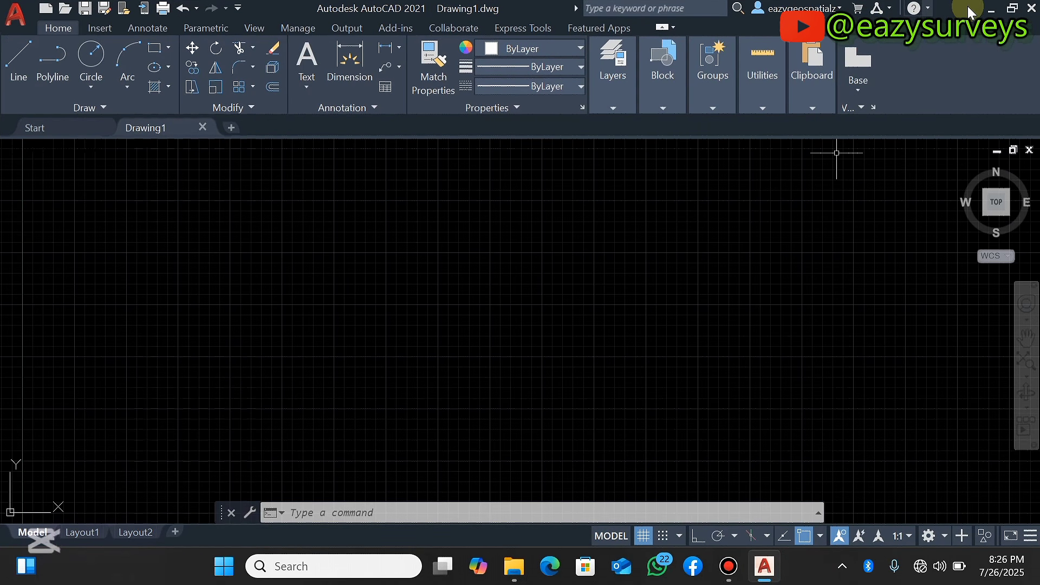
Launch SW_DTM 2014 and position its floating menu window over the AutoCAD drawing area
click(991, 8)
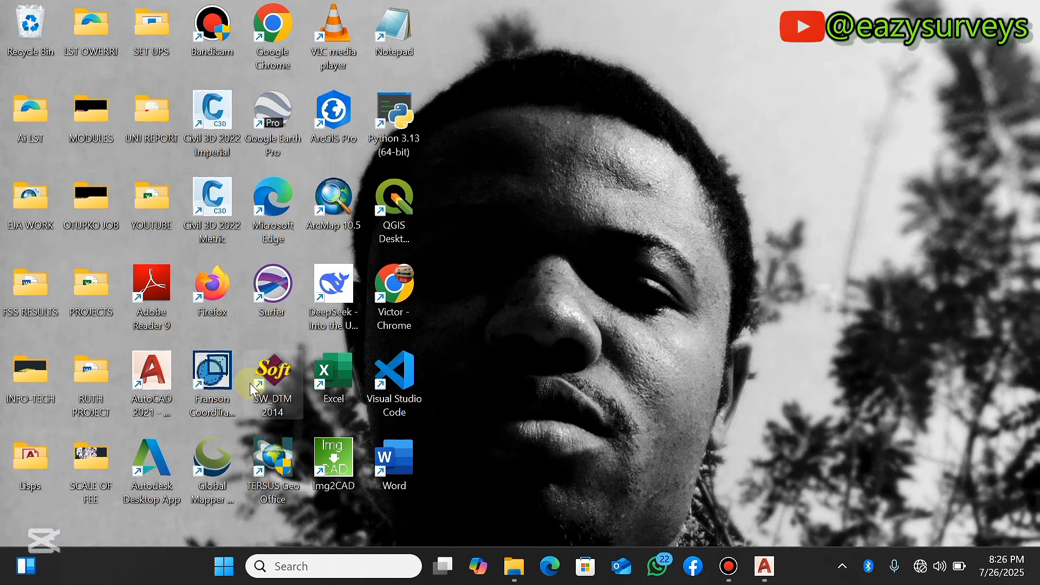
double_click(268, 373)
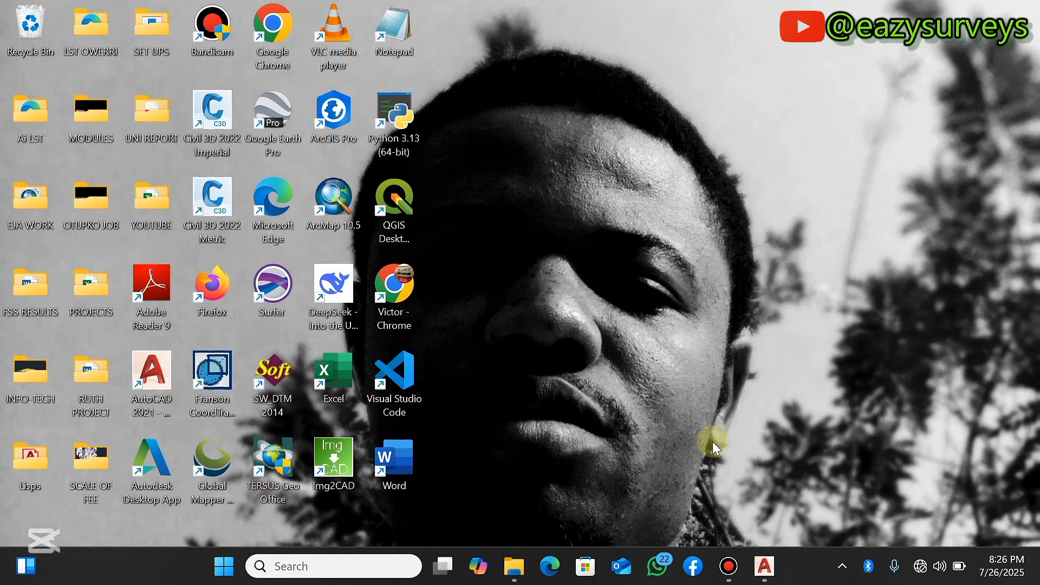
click(731, 565)
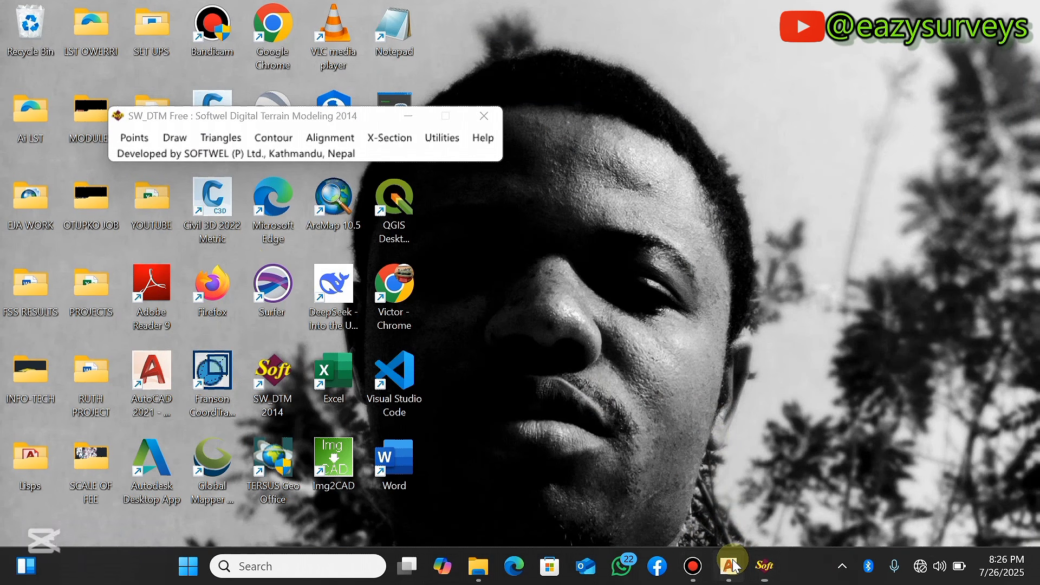
drag(332, 115, 308, 172)
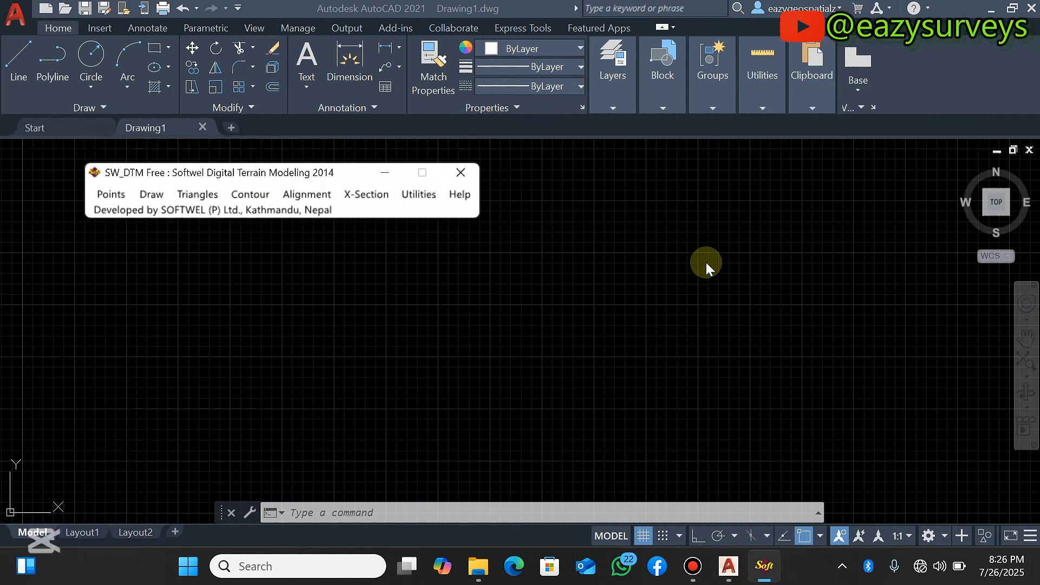
Import points from the SPOTHEEIGHTSS CSV file with SW_DTM, using a point label scale of 0.25
click(111, 195)
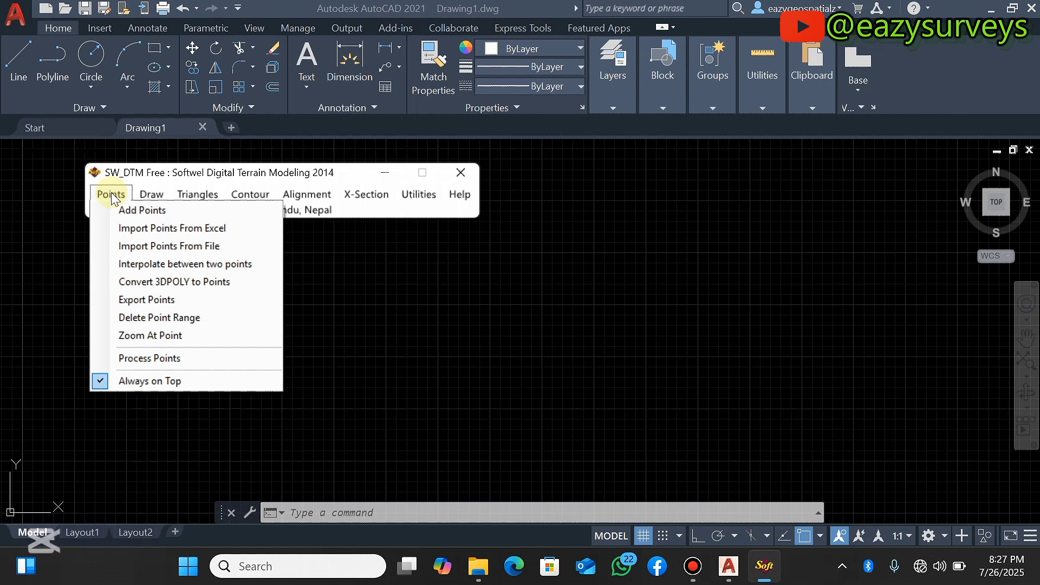
click(178, 247)
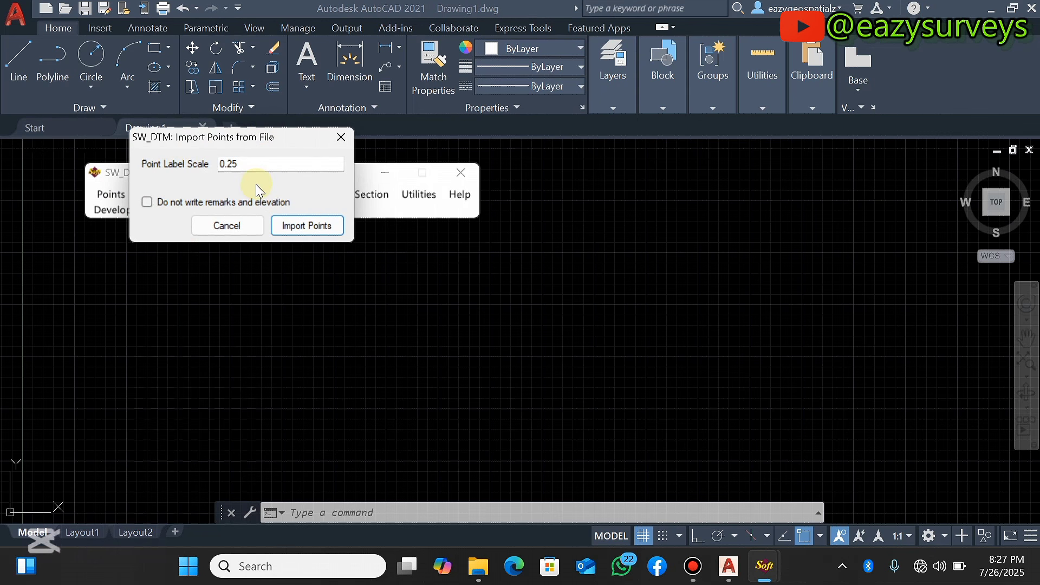
click(307, 226)
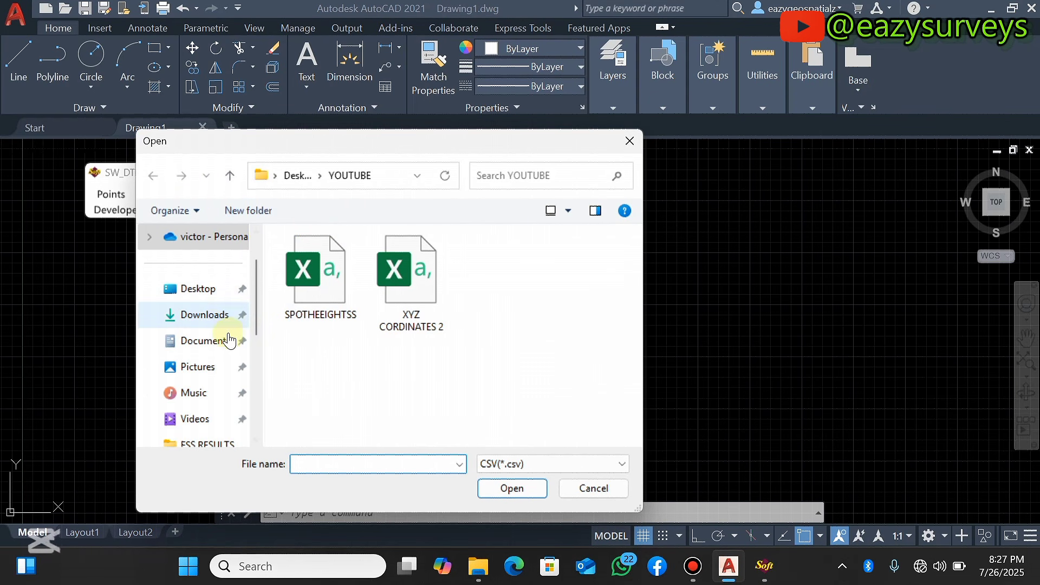
scroll(204, 303, down, 2)
scroll(209, 282, up, 2)
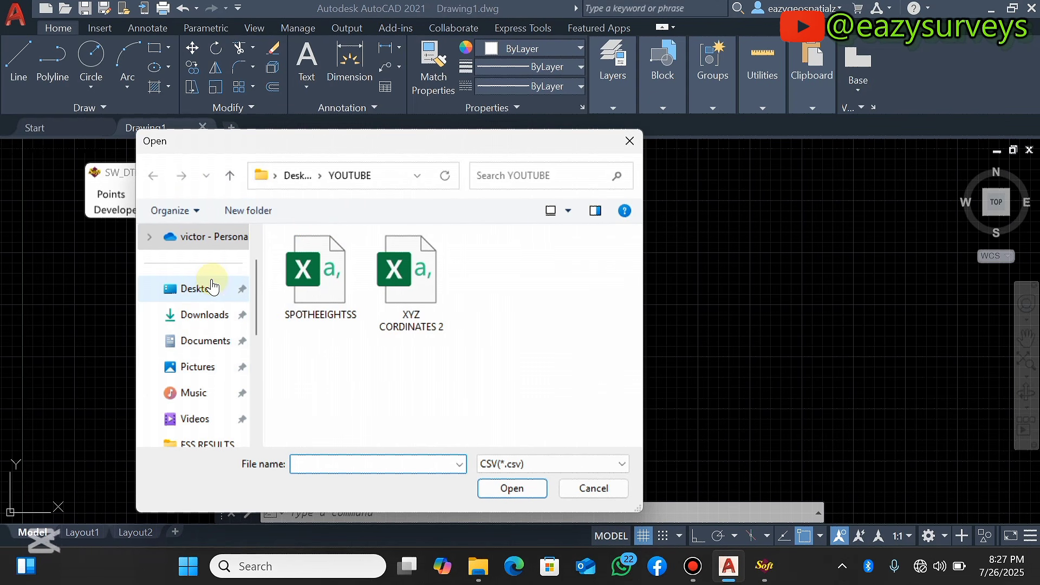
click(319, 279)
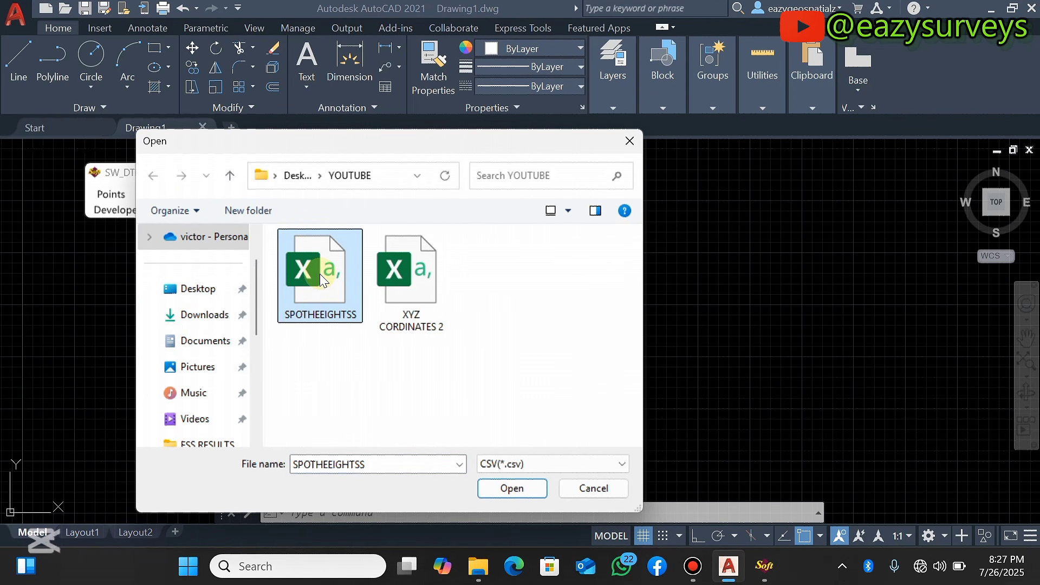
click(512, 489)
key(Return)
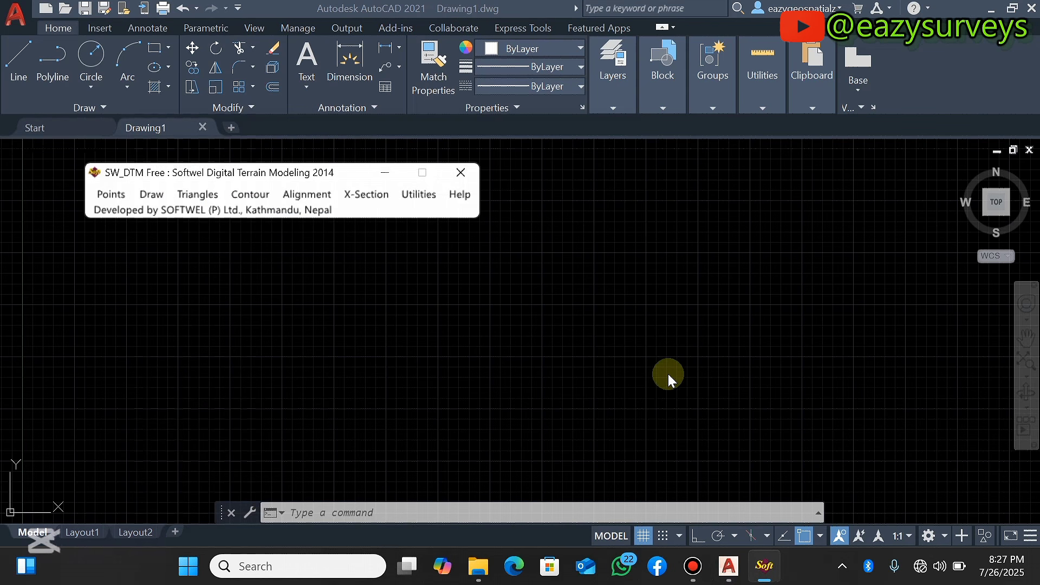
Zoom to the extents of the imported spot height points and inspect them
click(1026, 361)
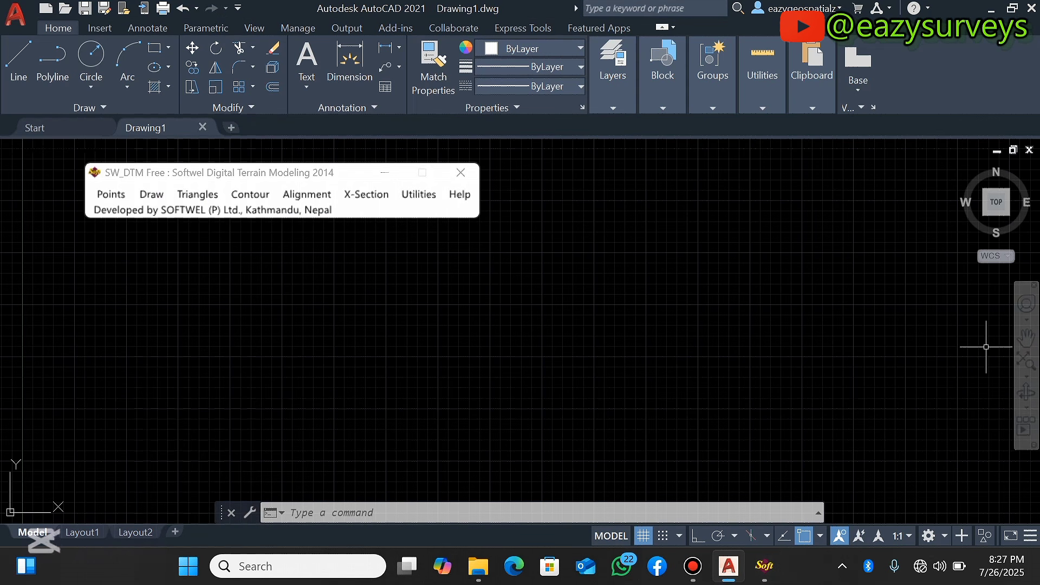
click(1024, 363)
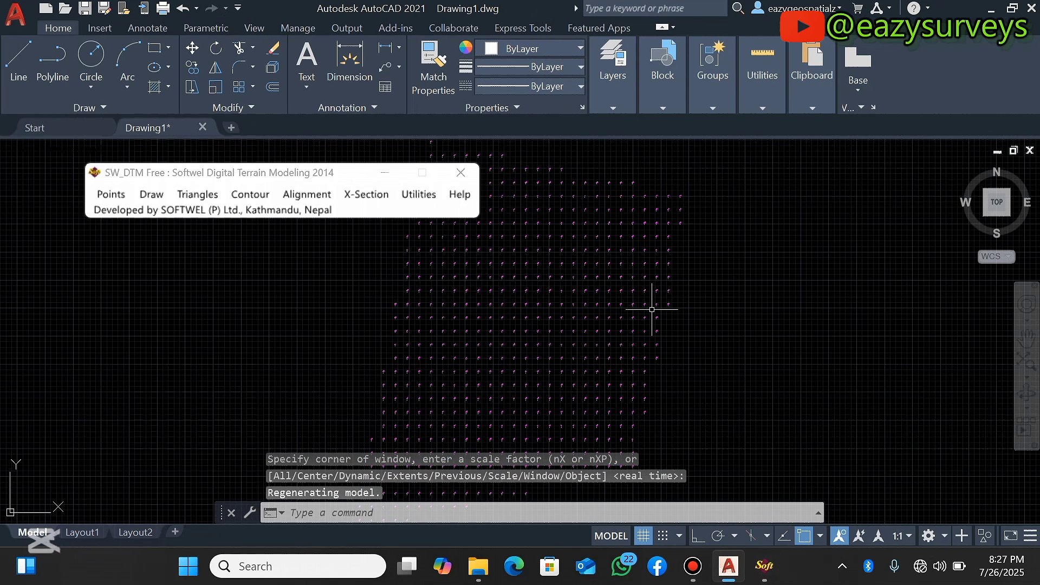
scroll(627, 255, up, 4)
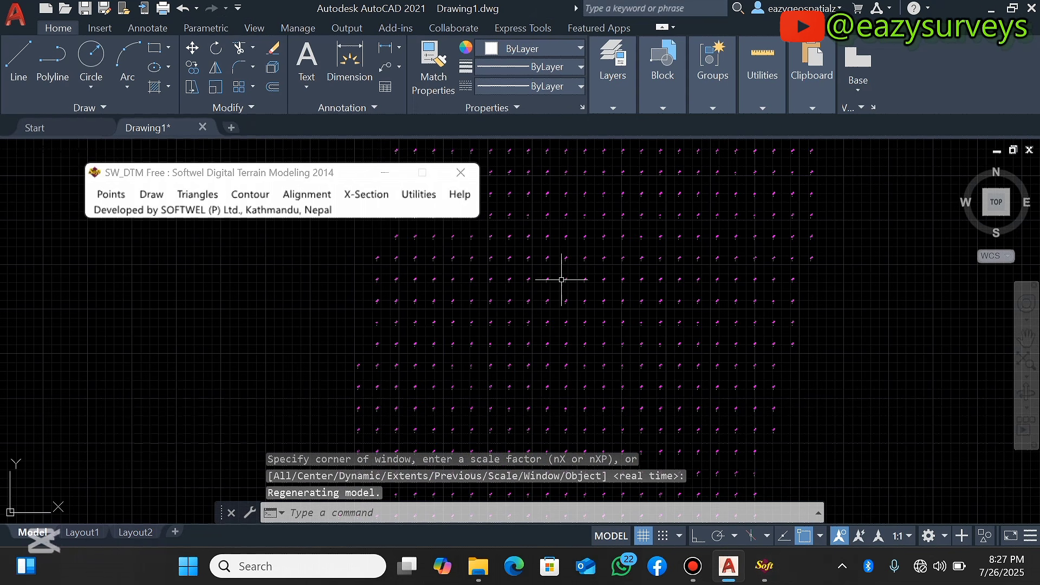
scroll(577, 262, down, 3)
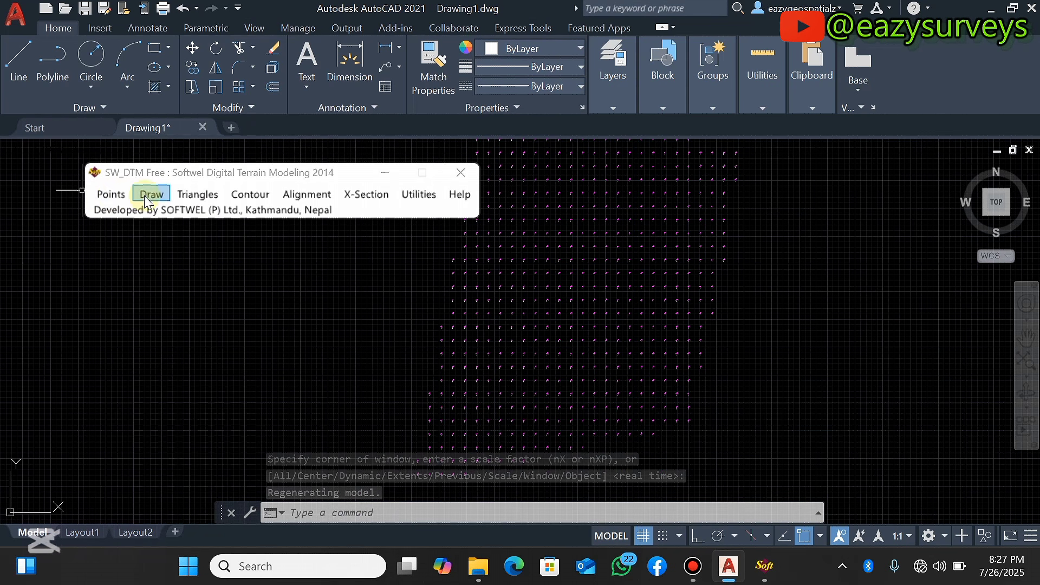
Process all points and features in SW_DTM using the default feature layer selection
click(113, 196)
click(113, 194)
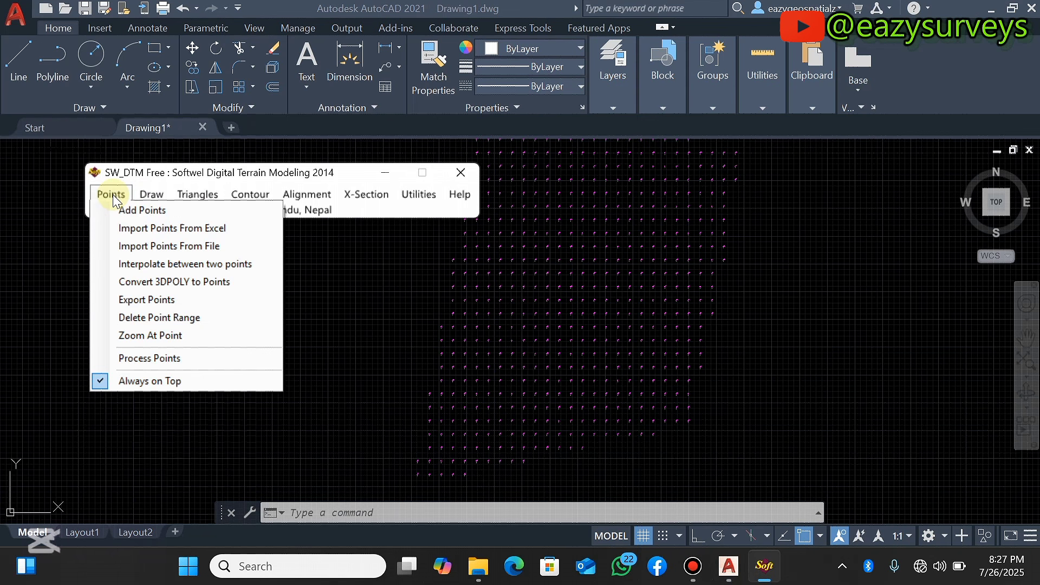
click(167, 358)
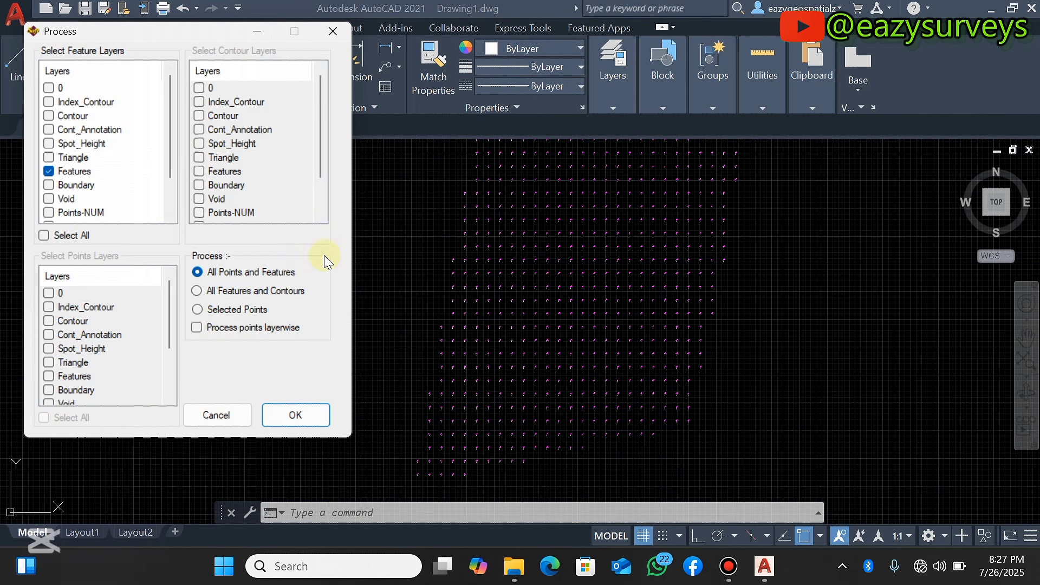
click(296, 415)
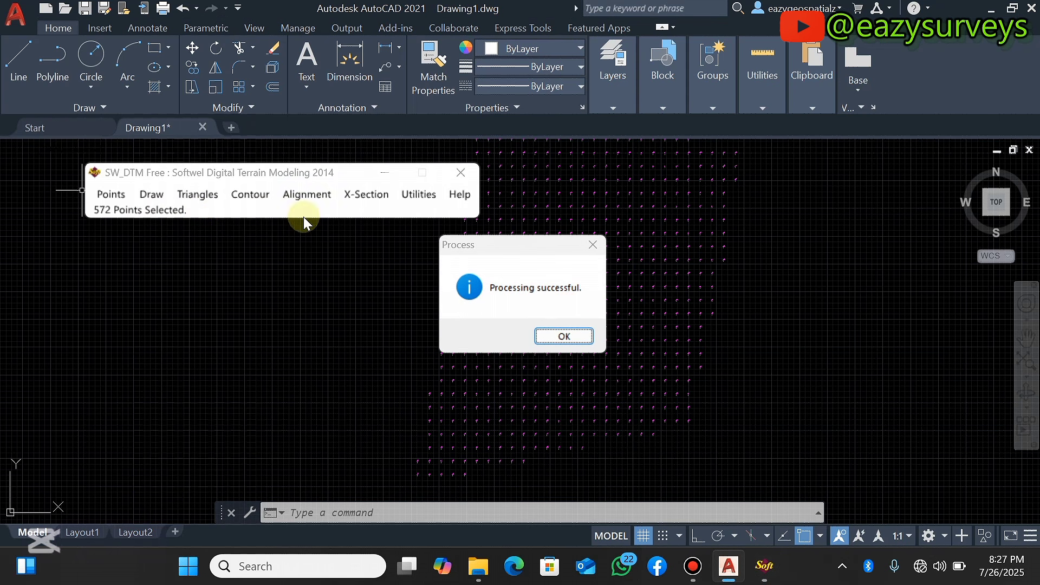
click(564, 337)
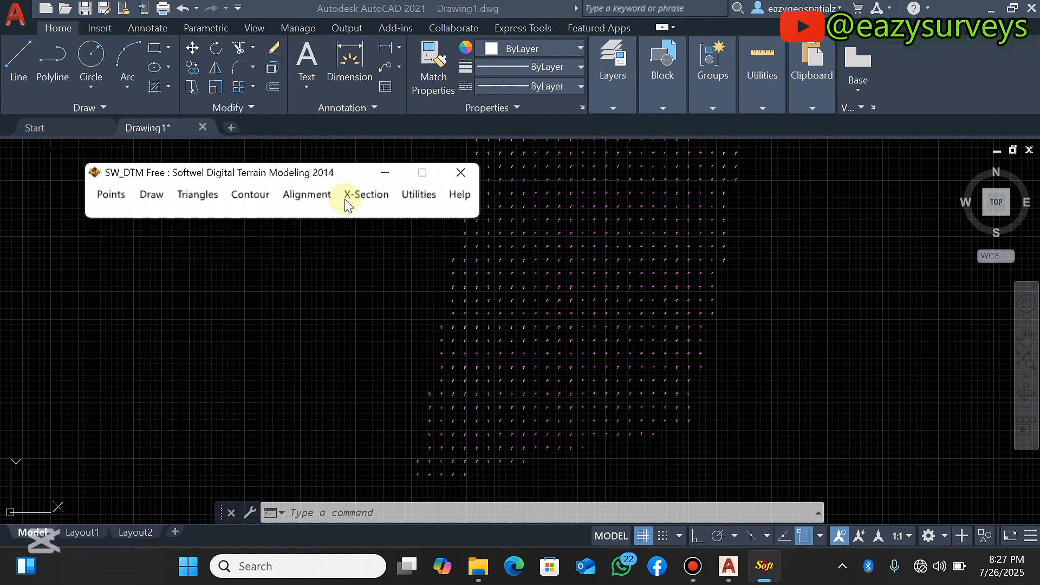
Triangulate the processed spot height points
click(212, 198)
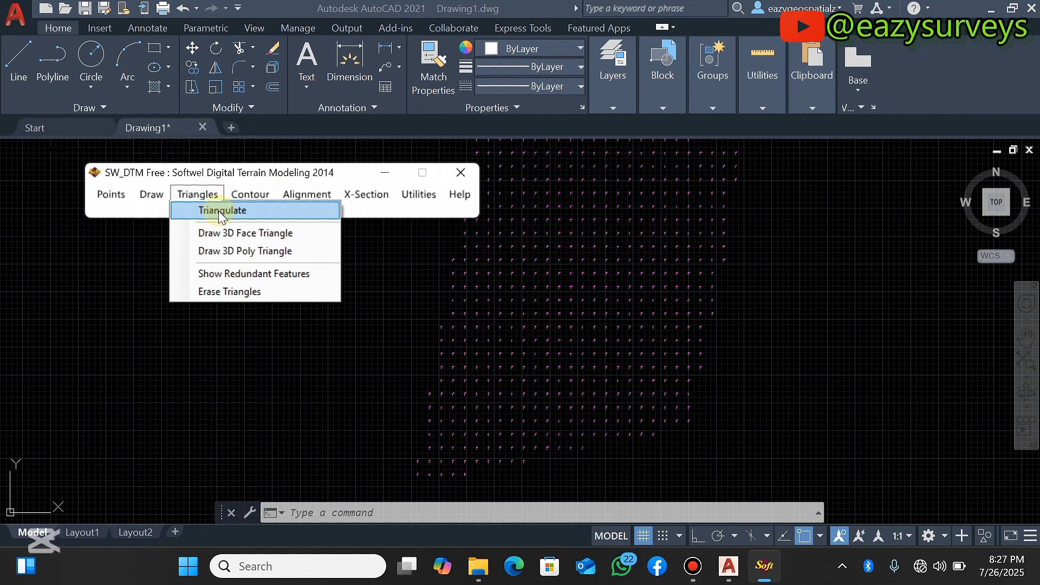
click(218, 210)
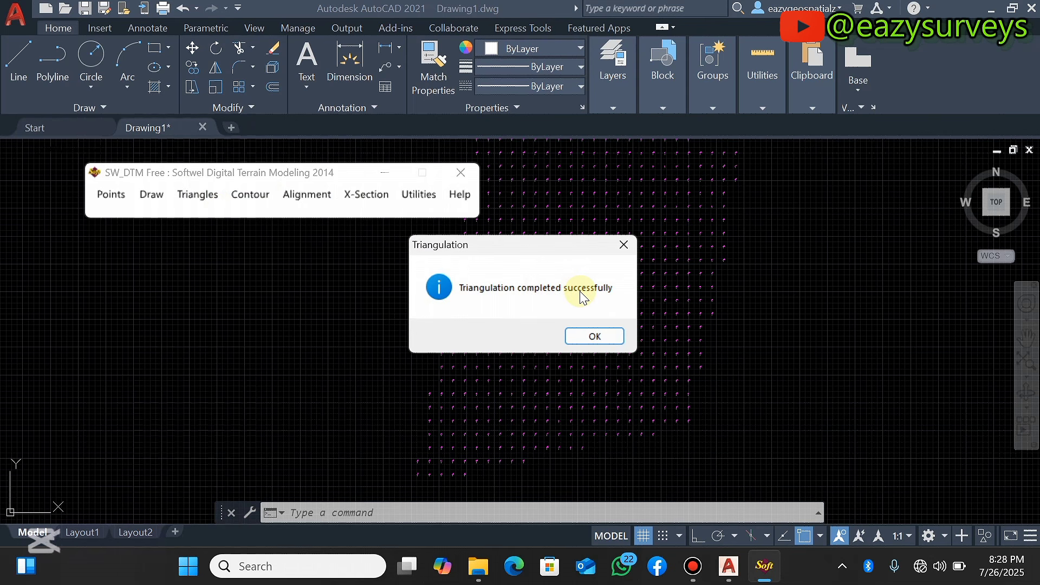
click(596, 337)
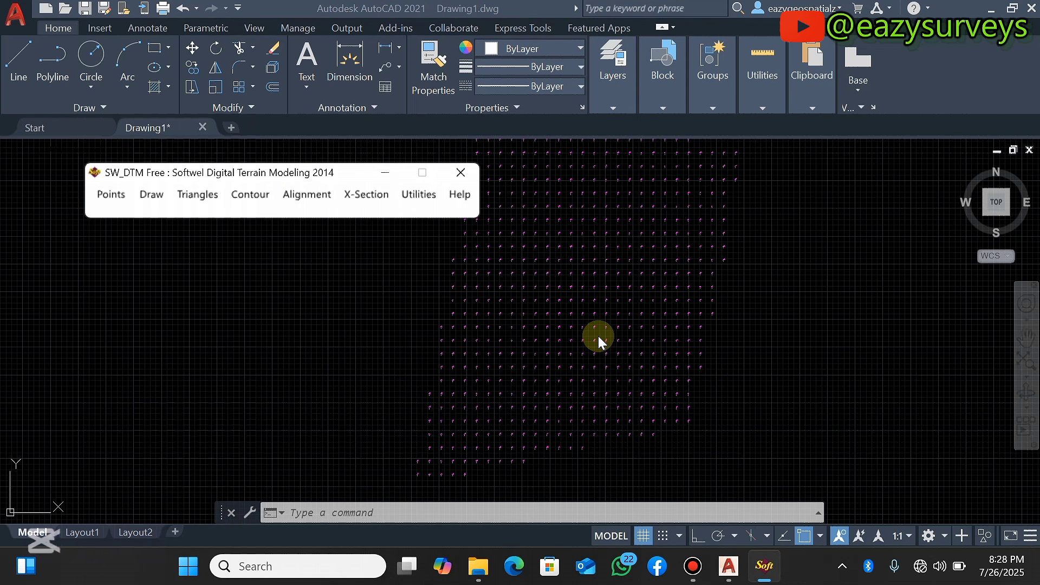
Draw quick contours with a contour interval of 0.50 and a major contour value of 1
click(263, 196)
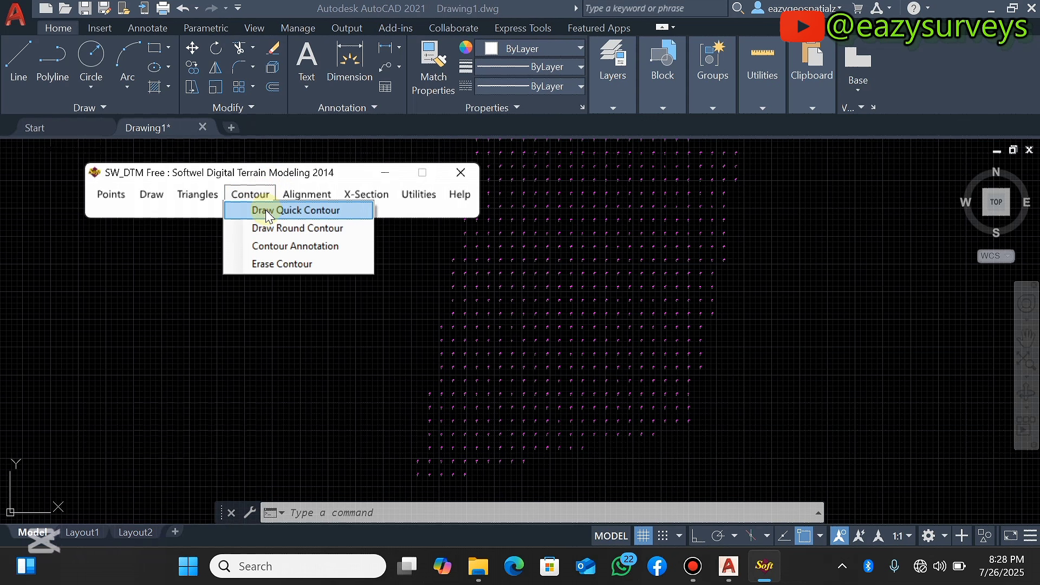
click(293, 211)
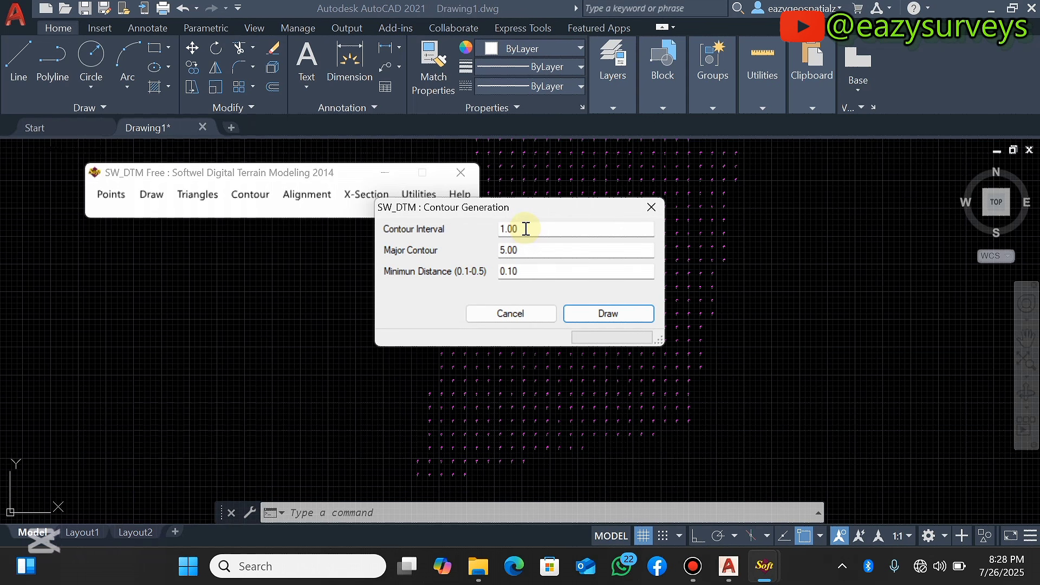
drag(526, 230, 487, 229)
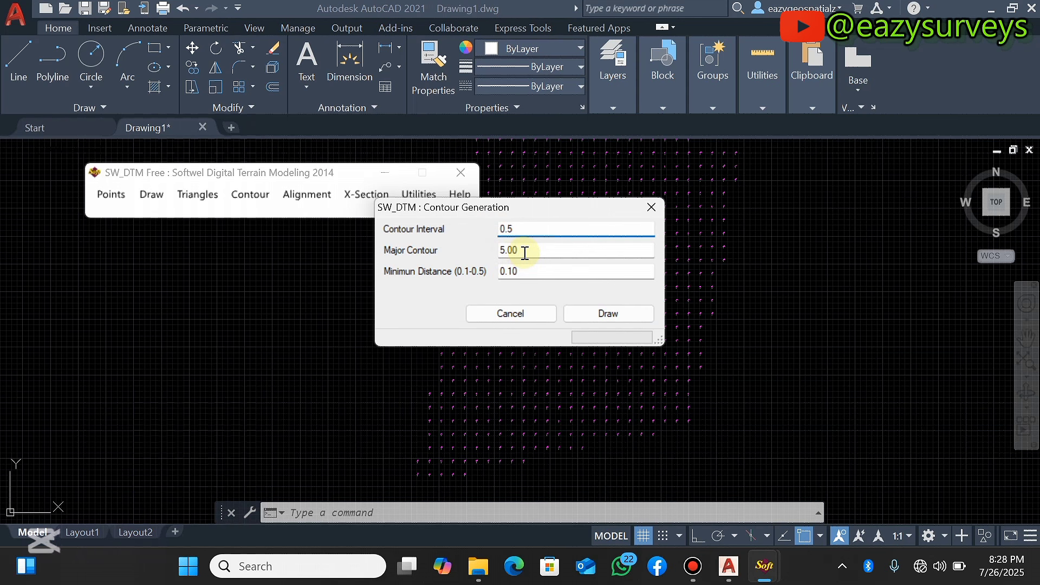
text(0)
key(Tab)
text(2.00)
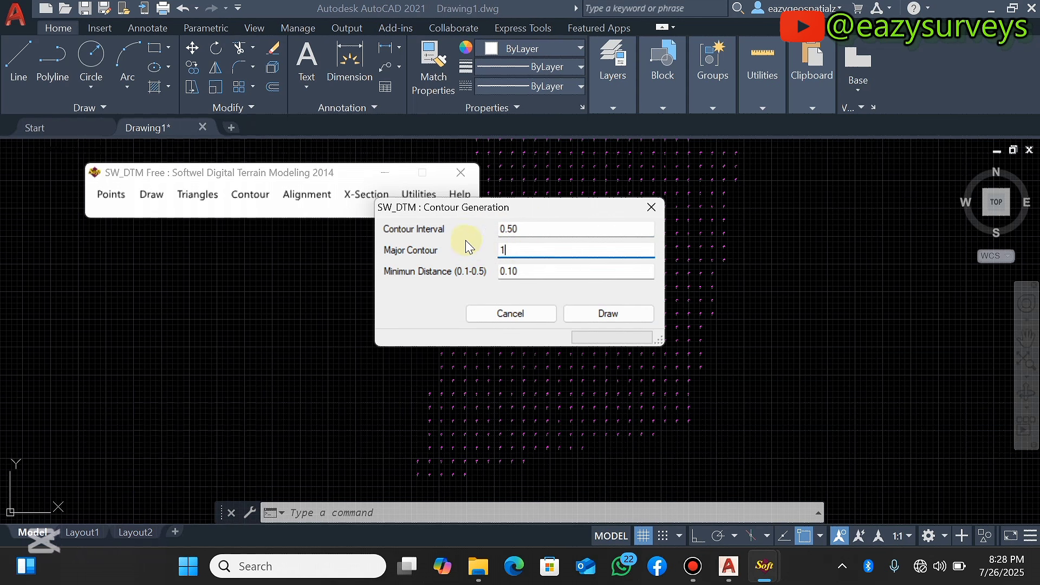
click(610, 316)
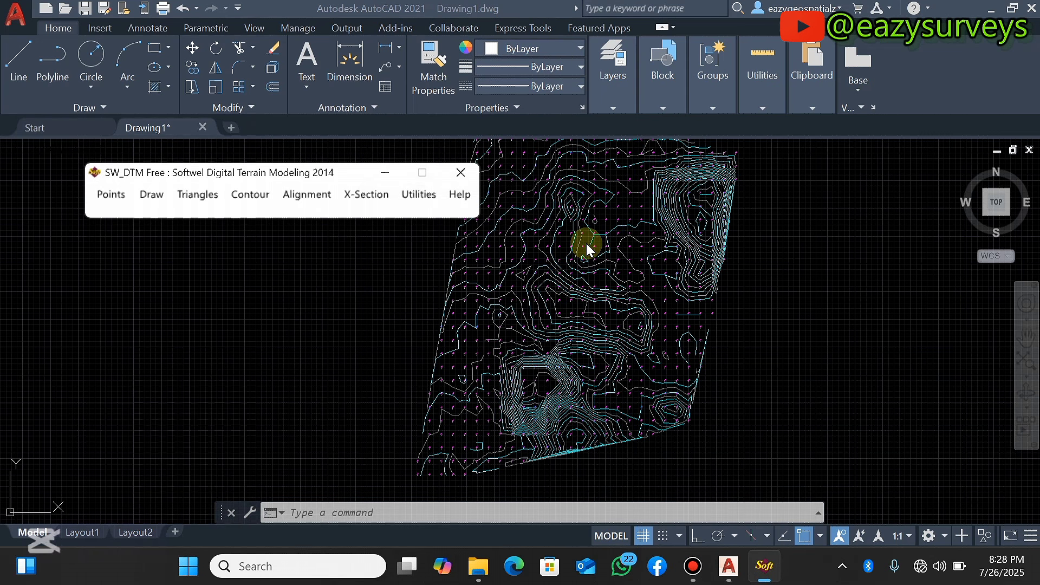
Zoom in and out across the drawing to inspect the generated contour lines
scroll(620, 264, down, 3)
scroll(622, 265, up, 4)
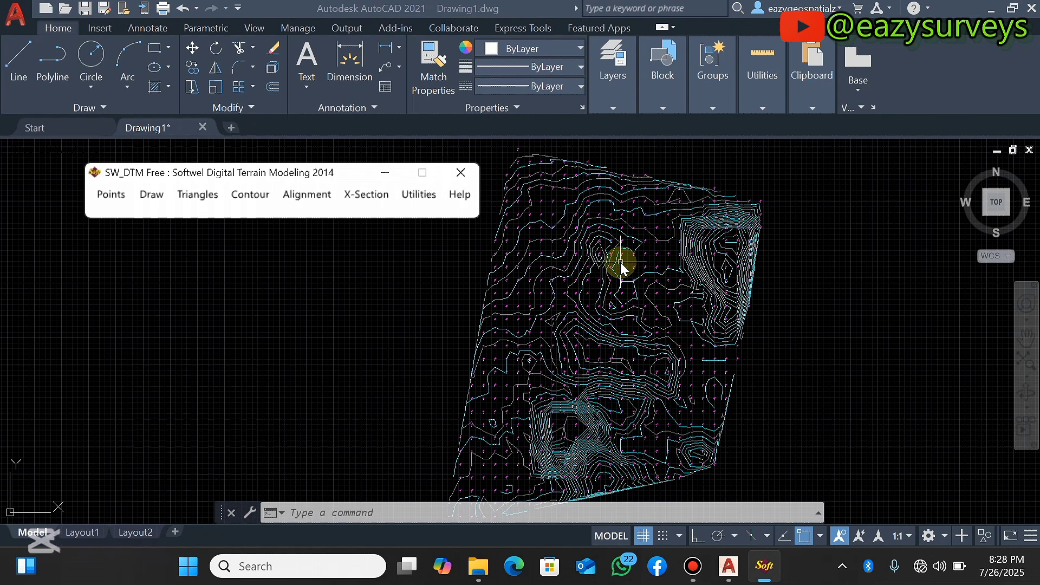
scroll(677, 238, down, 2)
scroll(679, 251, up, 5)
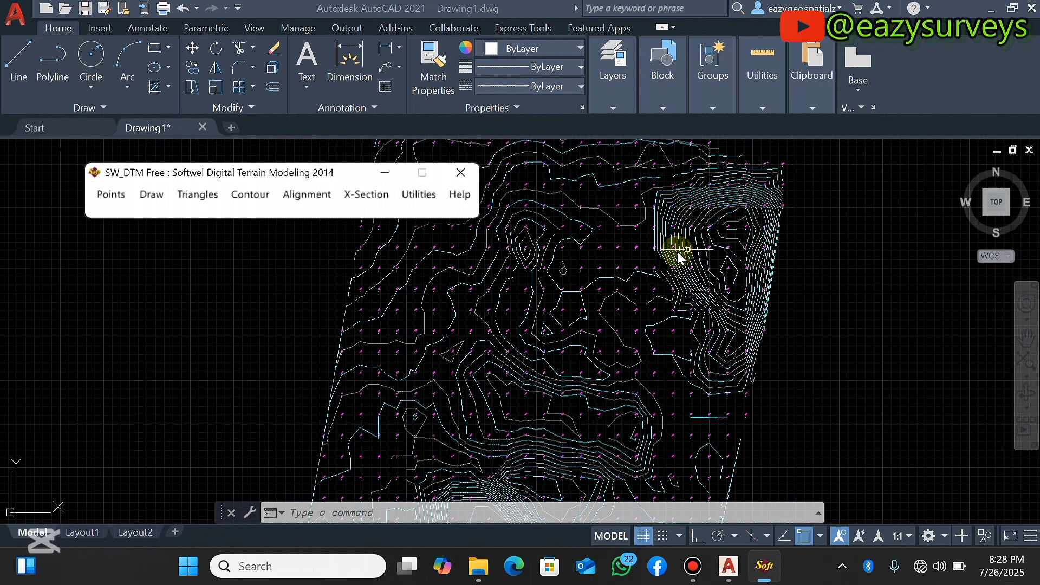
scroll(679, 250, down, 4)
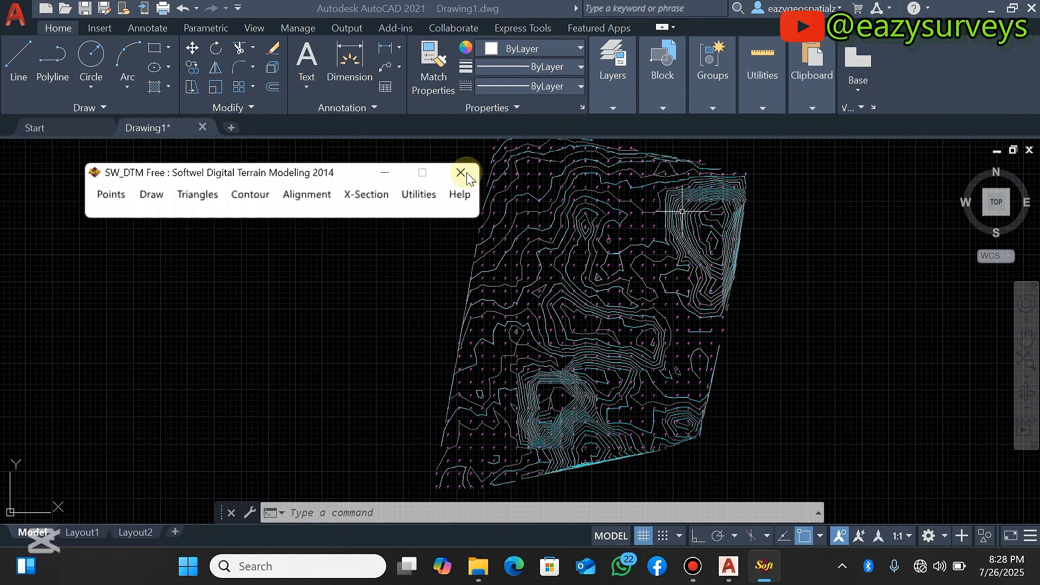
click(383, 176)
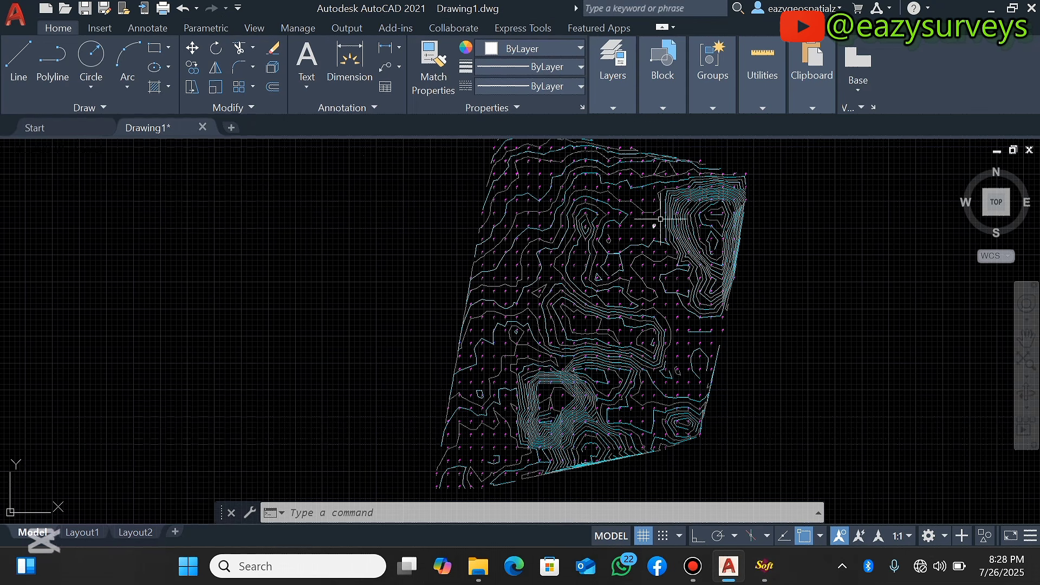
scroll(651, 208, up, 5)
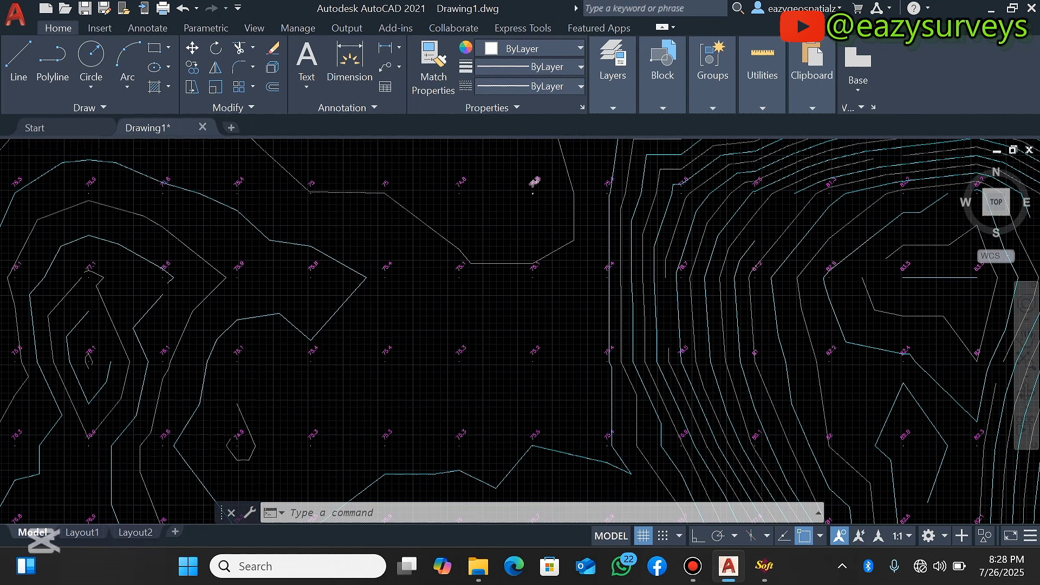
scroll(529, 189, up, 2)
scroll(616, 210, down, 4)
scroll(642, 228, down, 4)
scroll(645, 230, up, 4)
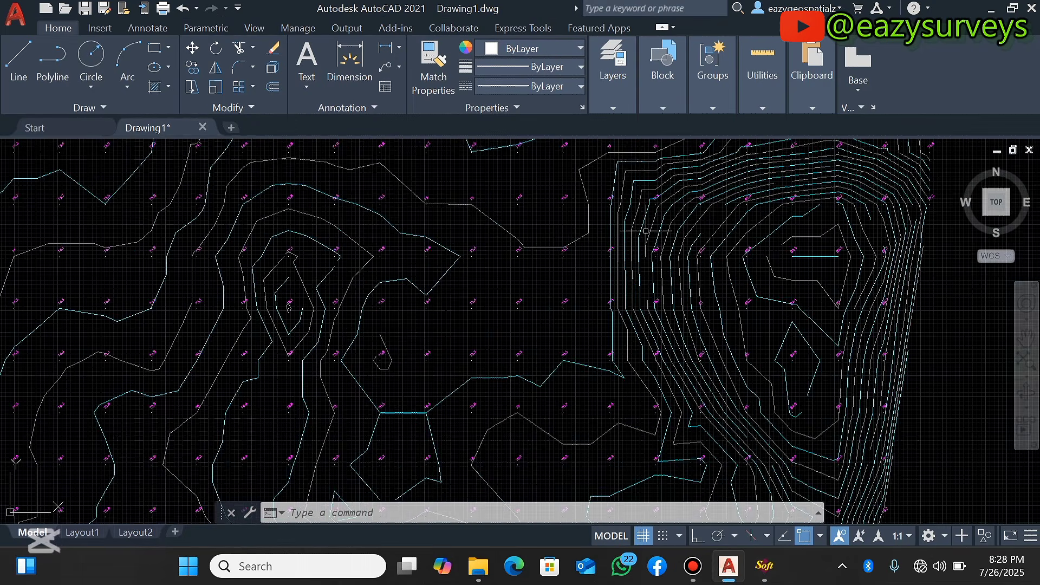
scroll(646, 231, down, 6)
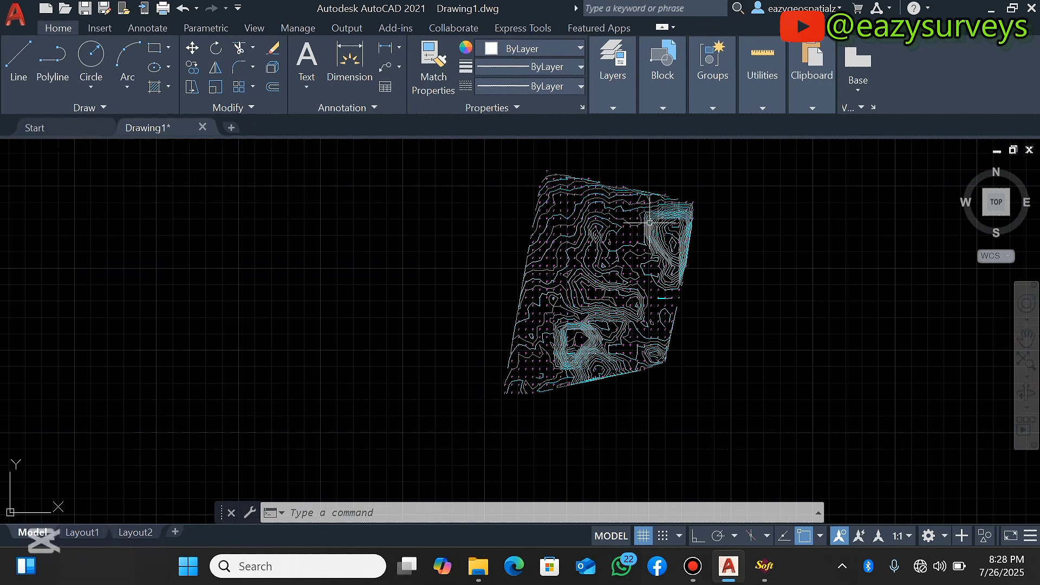
scroll(649, 222, up, 2)
scroll(653, 217, up, 3)
scroll(658, 209, down, 3)
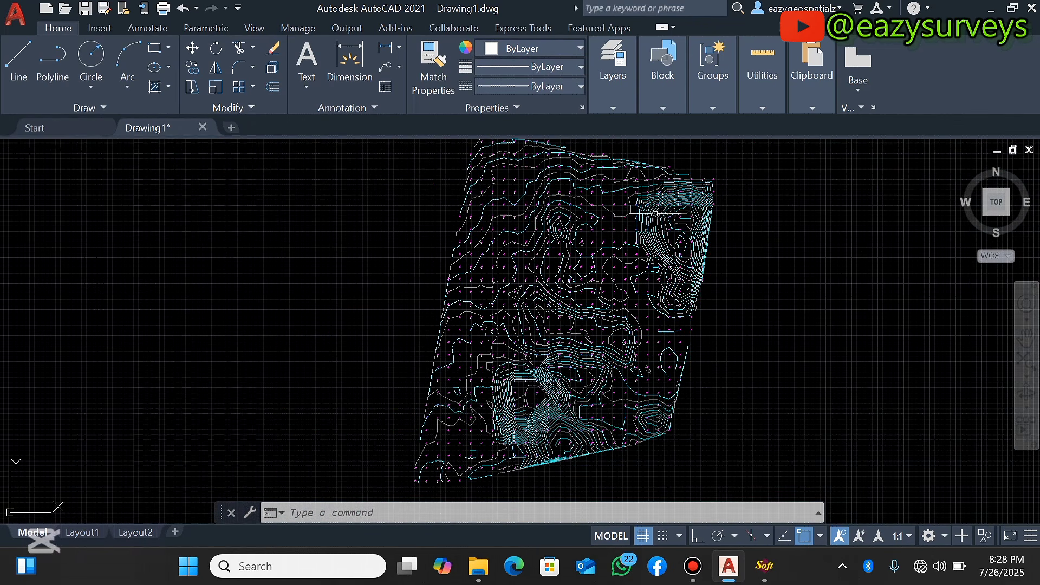
scroll(655, 212, up, 2)
scroll(639, 244, down, 2)
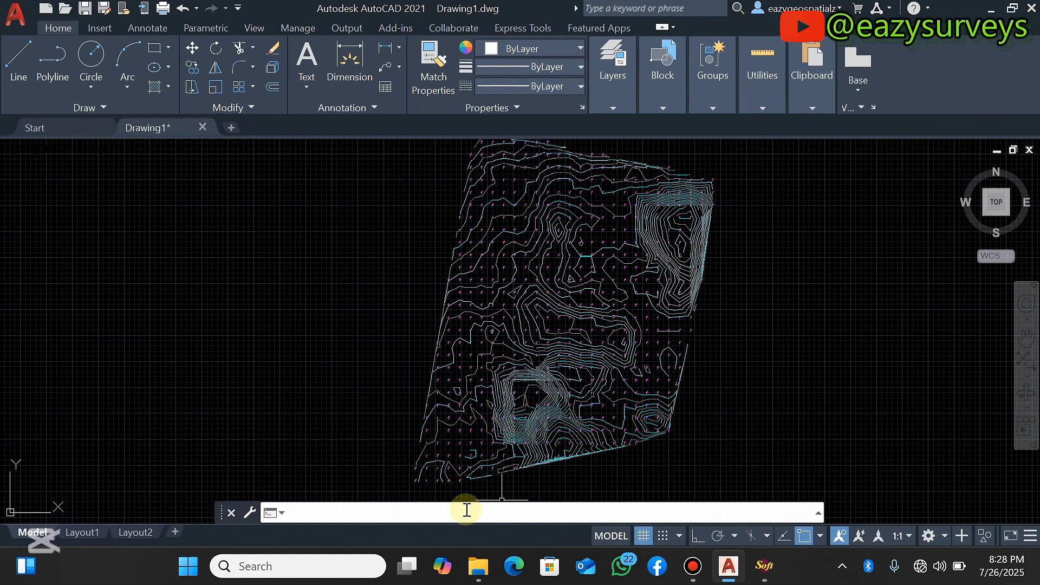
Load the ZLABEL-Label Z Values On Topography Lines LISP from the Lisps folder with APPLOAD
text(PPLOAD)
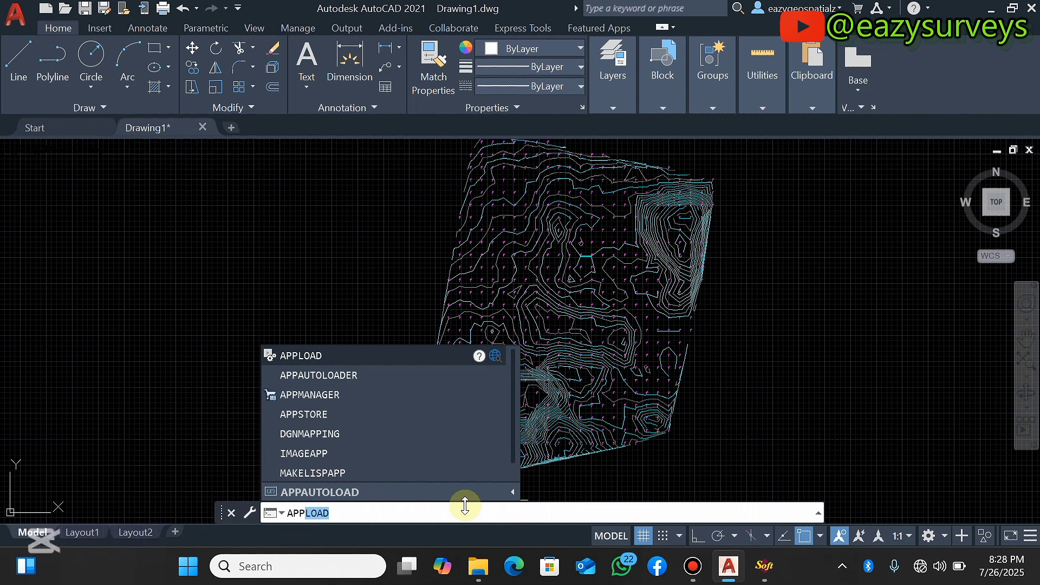
key(Return)
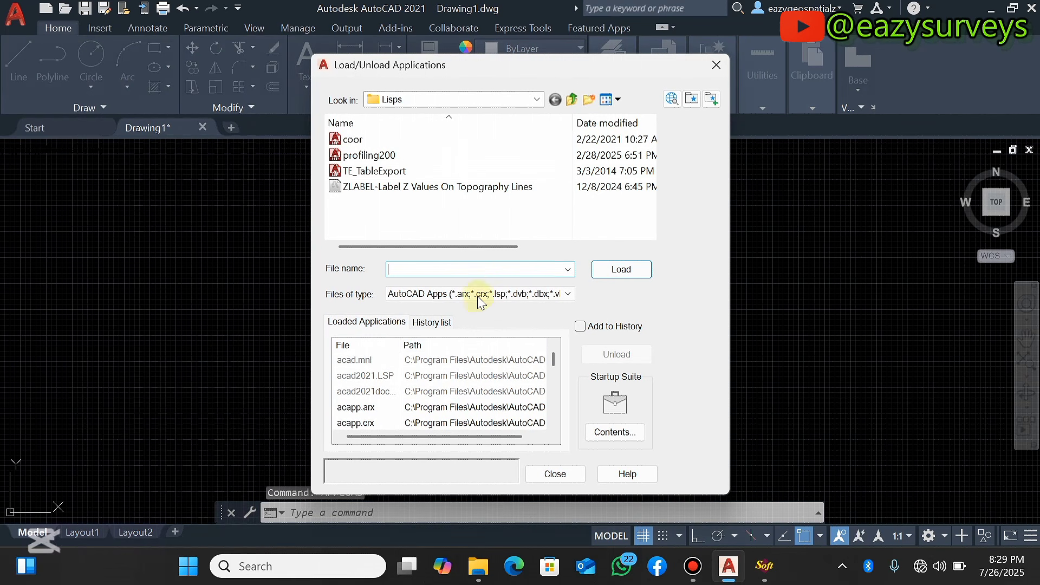
click(419, 100)
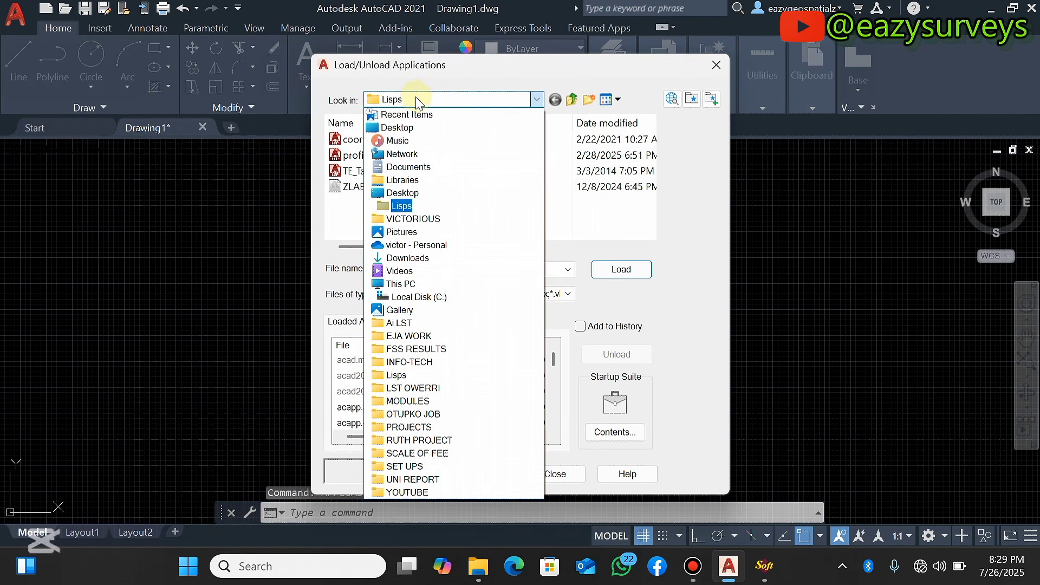
click(402, 206)
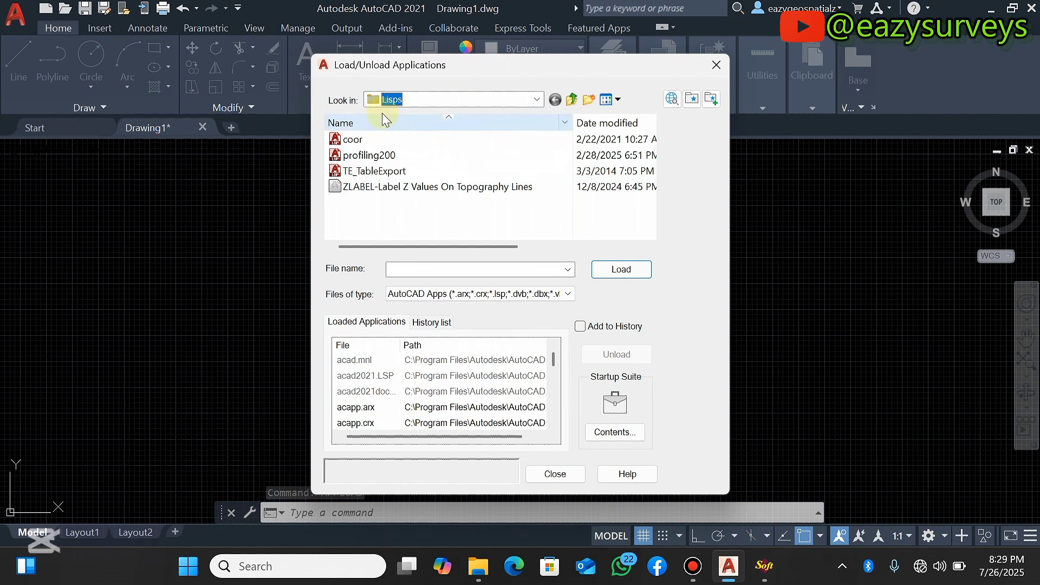
click(350, 189)
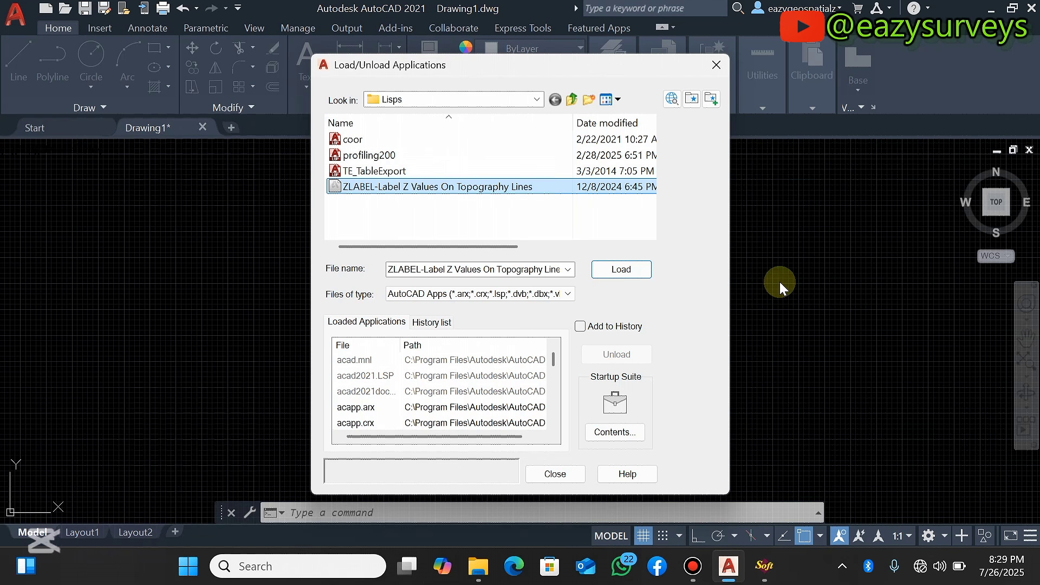
click(623, 270)
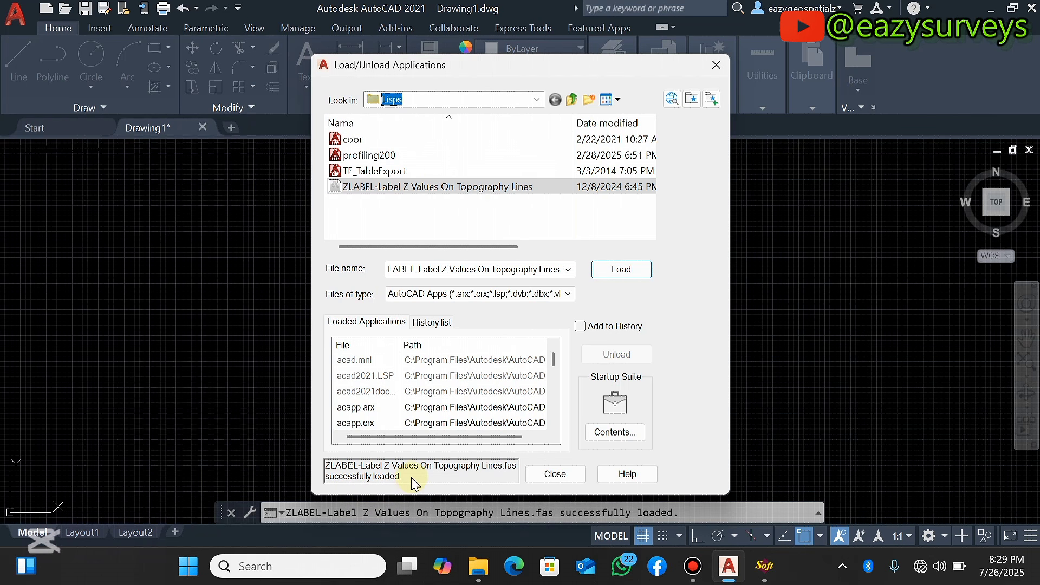
click(555, 475)
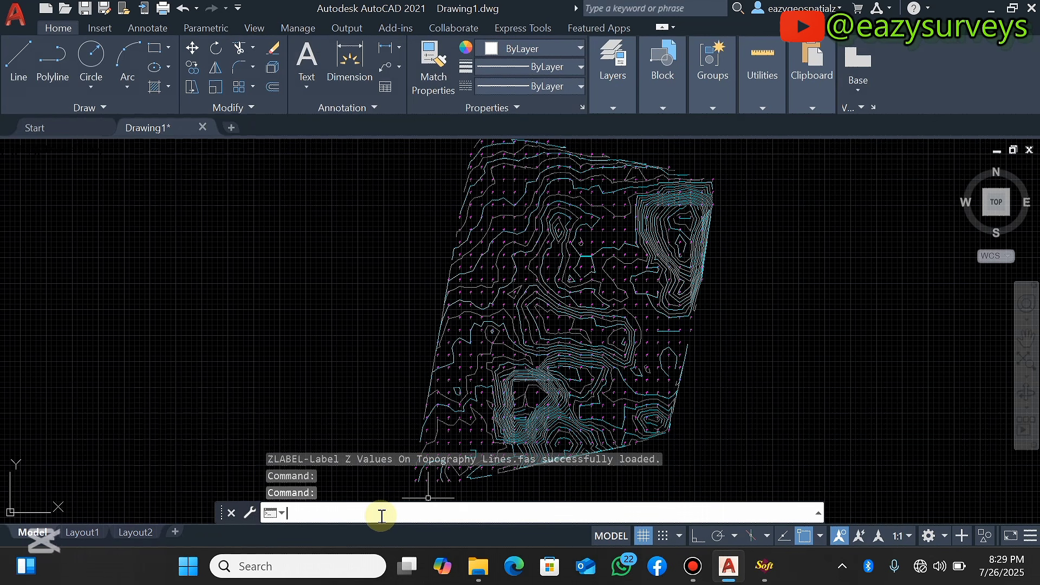
Run ZLABEL and window-select all the contours to label them with their elevation values
text(ZLABEL)
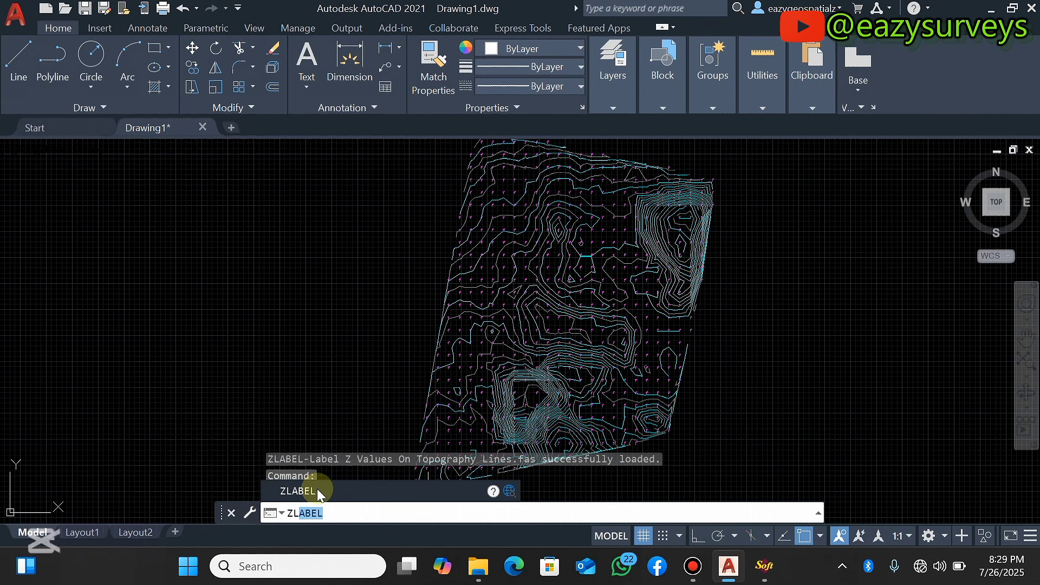
click(317, 490)
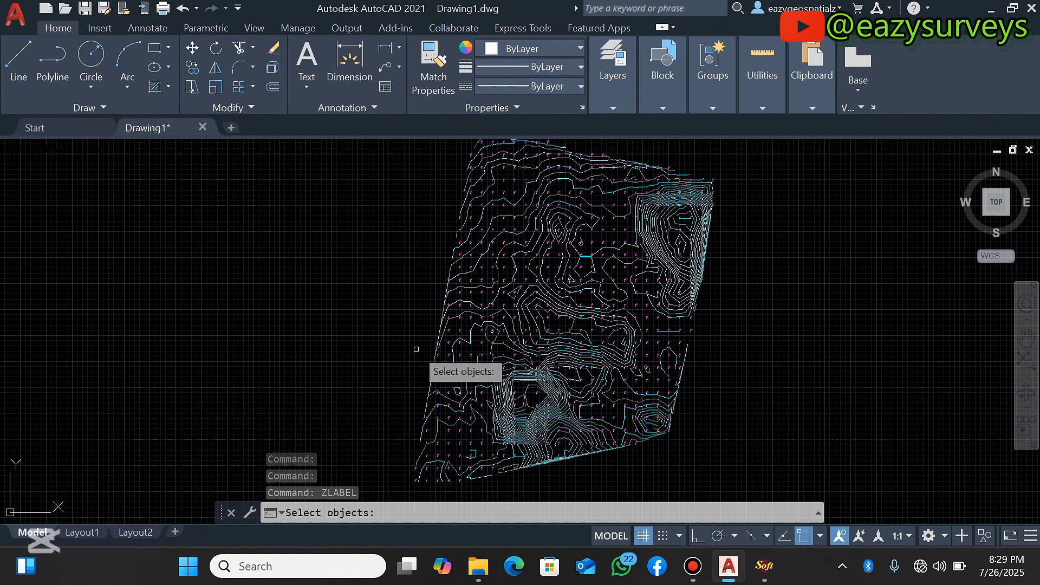
scroll(418, 341, down, 3)
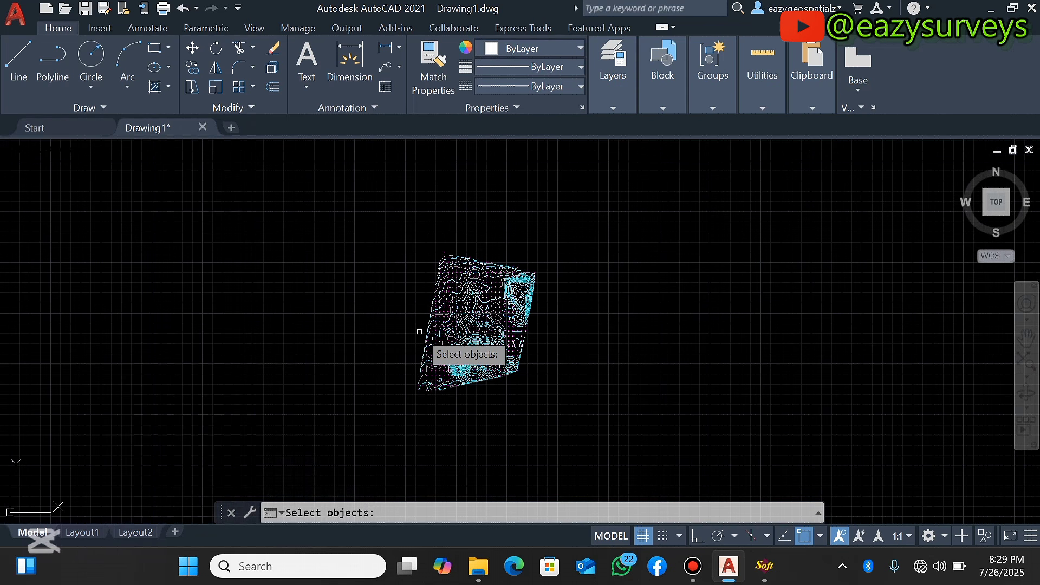
click(383, 213)
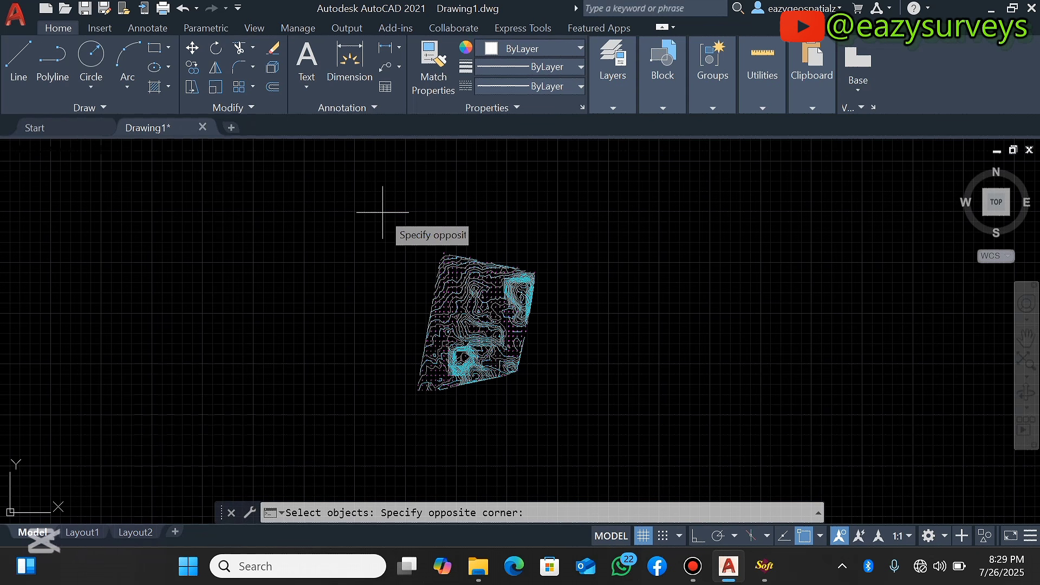
click(576, 427)
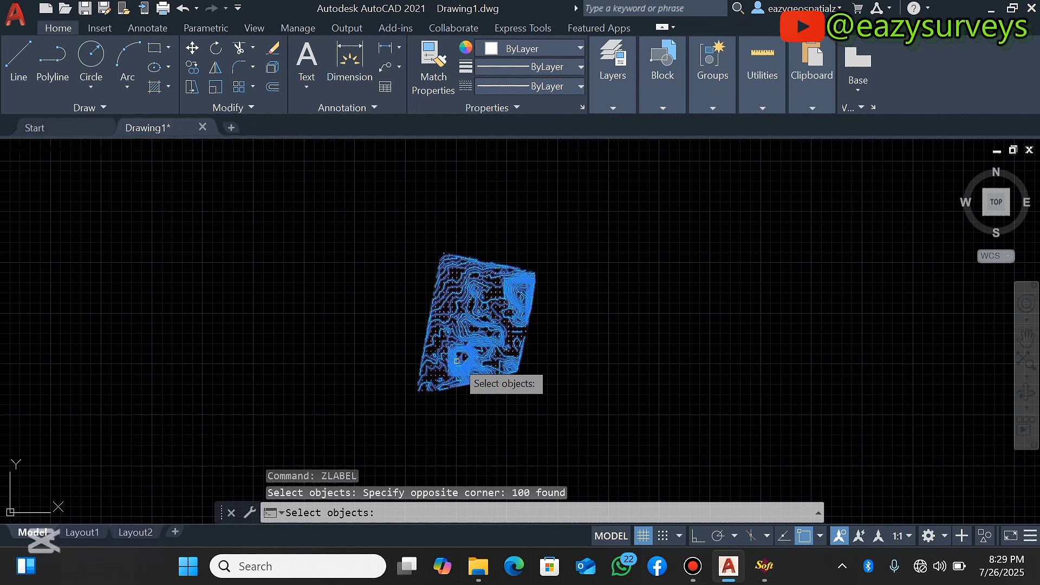
key(Return)
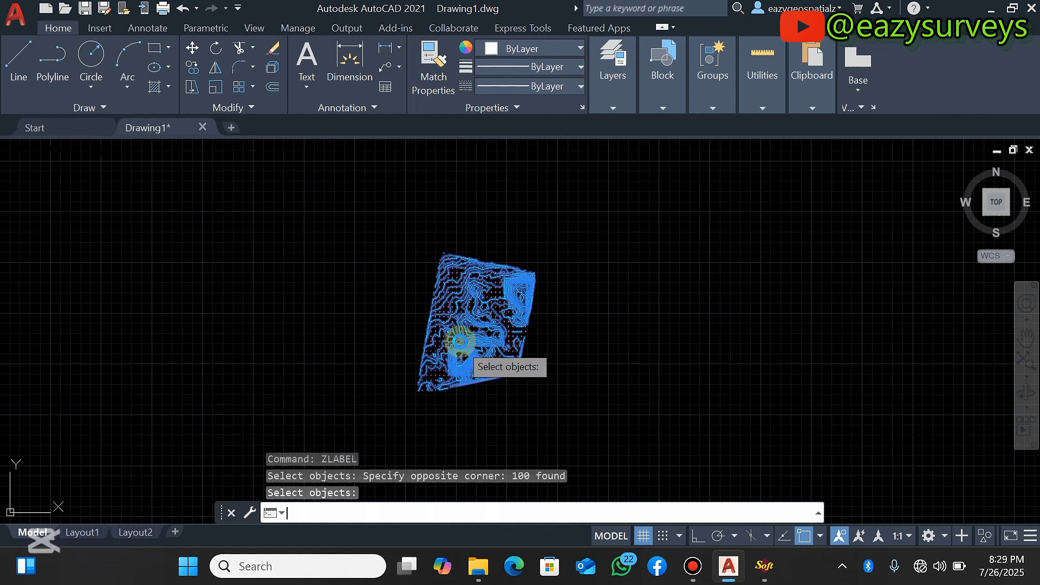
scroll(463, 342, up, 8)
scroll(474, 276, down, 5)
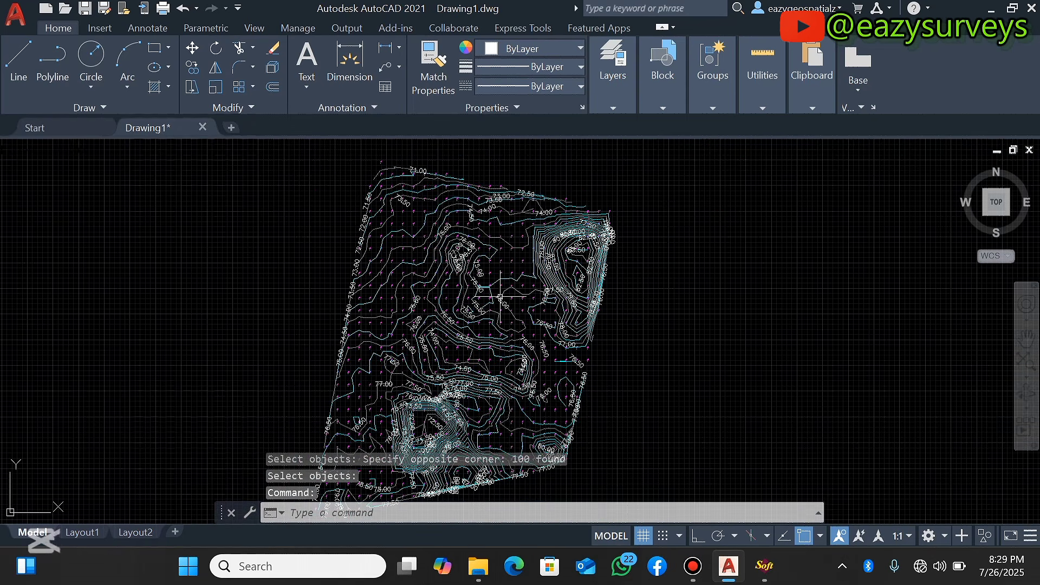
Zoom in and out across the drawing to inspect the contour elevation labels
scroll(536, 254, up, 8)
scroll(536, 254, down, 5)
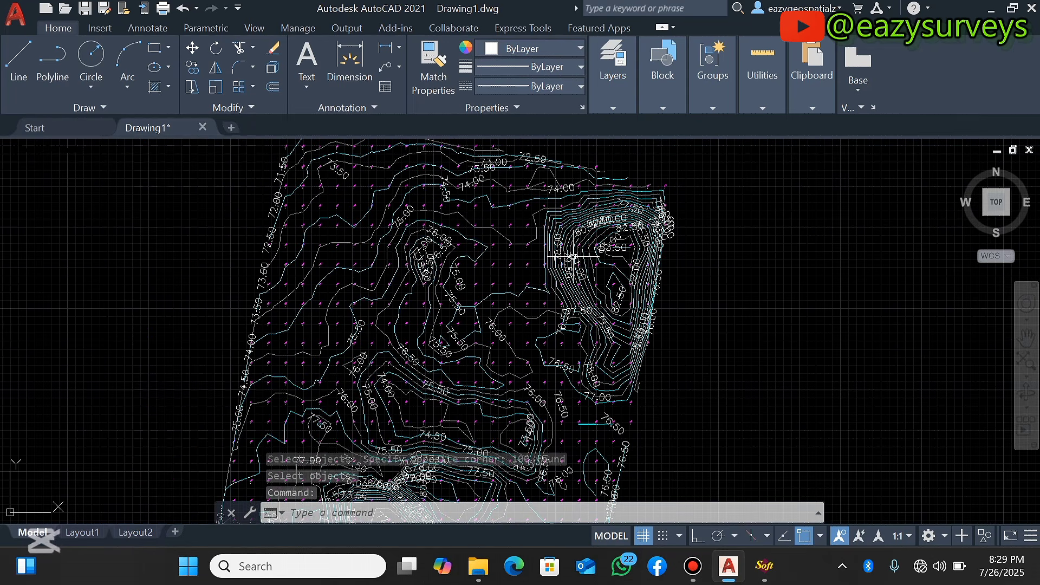
scroll(498, 314, up, 3)
scroll(498, 315, up, 3)
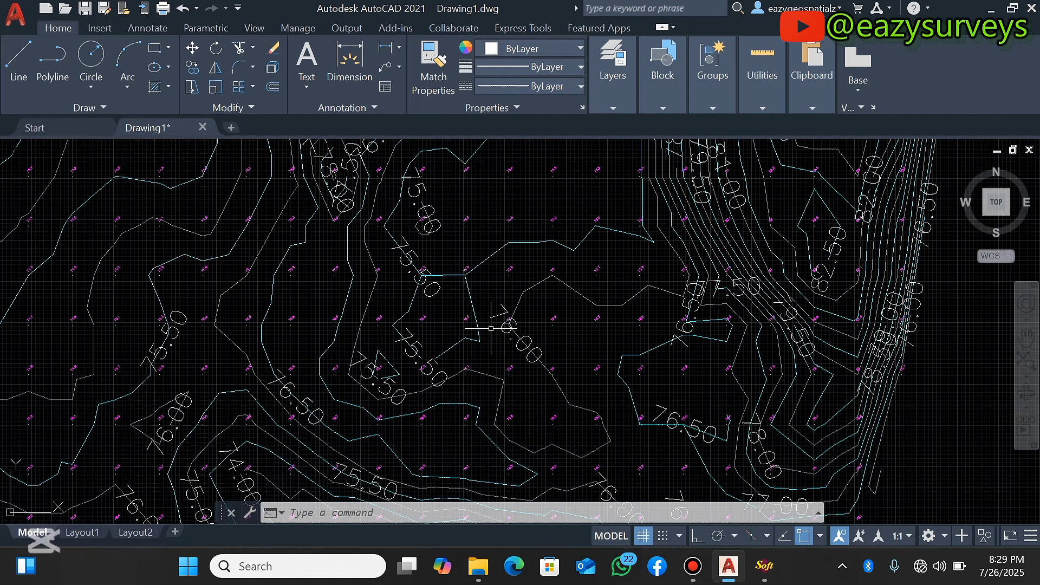
scroll(498, 313, up, 3)
scroll(497, 312, down, 3)
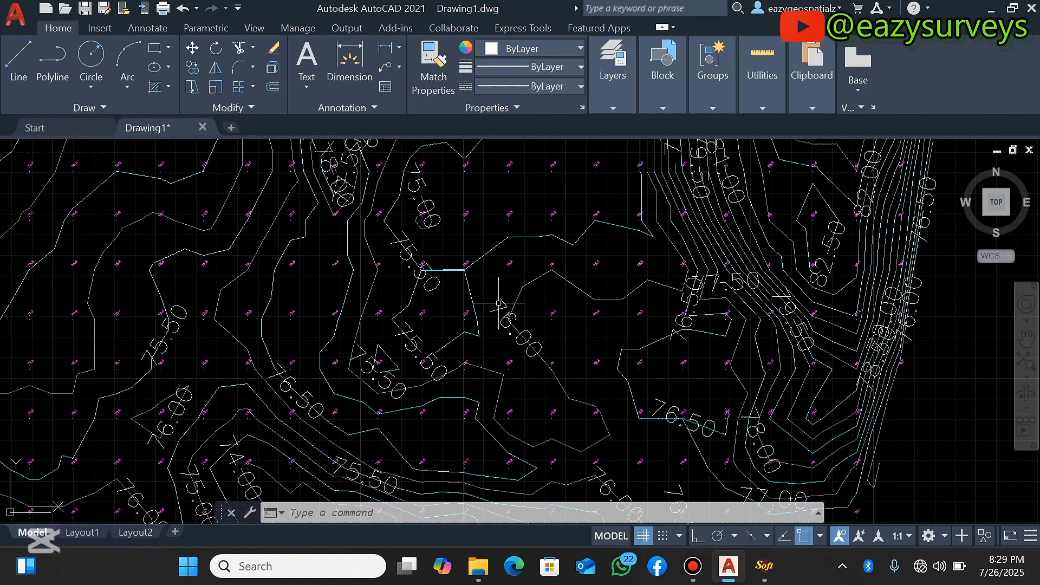
scroll(501, 310, up, 5)
Select one contour label, select all similar labels, and set their text height to 0.5 in Quick Properties
click(504, 307)
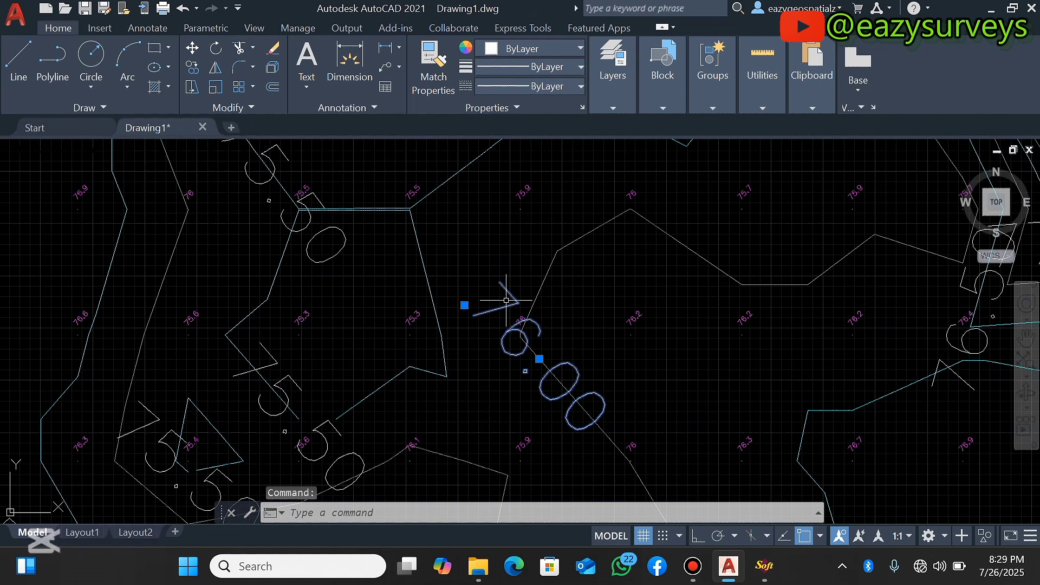
scroll(506, 300, down, 2)
right_click(506, 301)
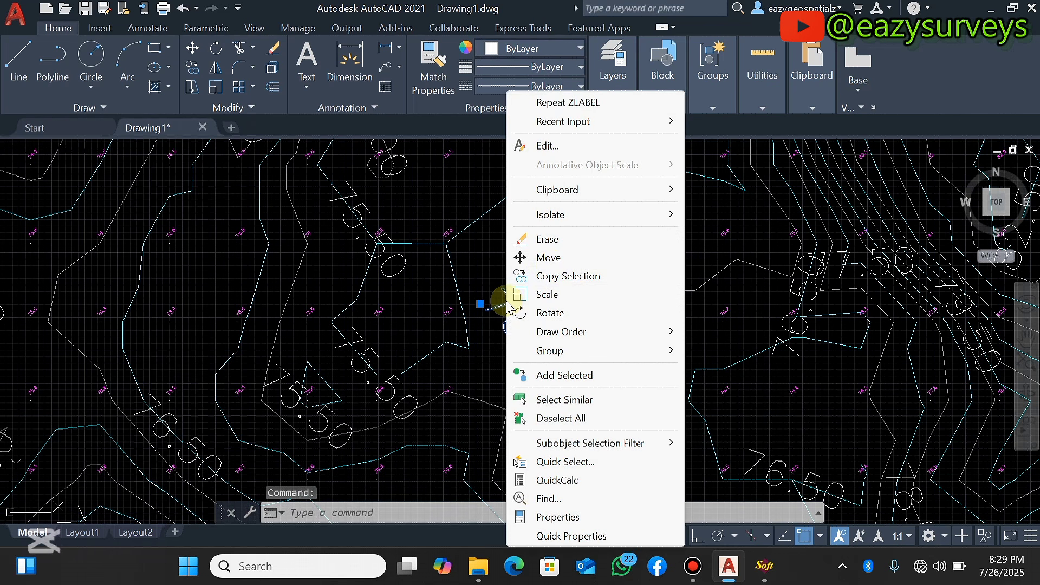
click(575, 405)
scroll(586, 326, down, 8)
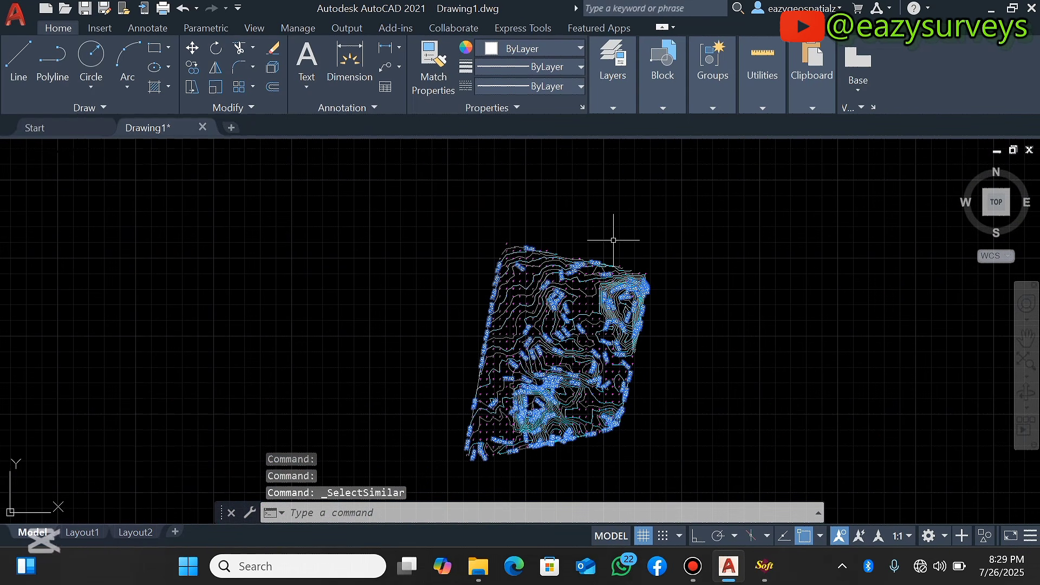
scroll(600, 318, up, 4)
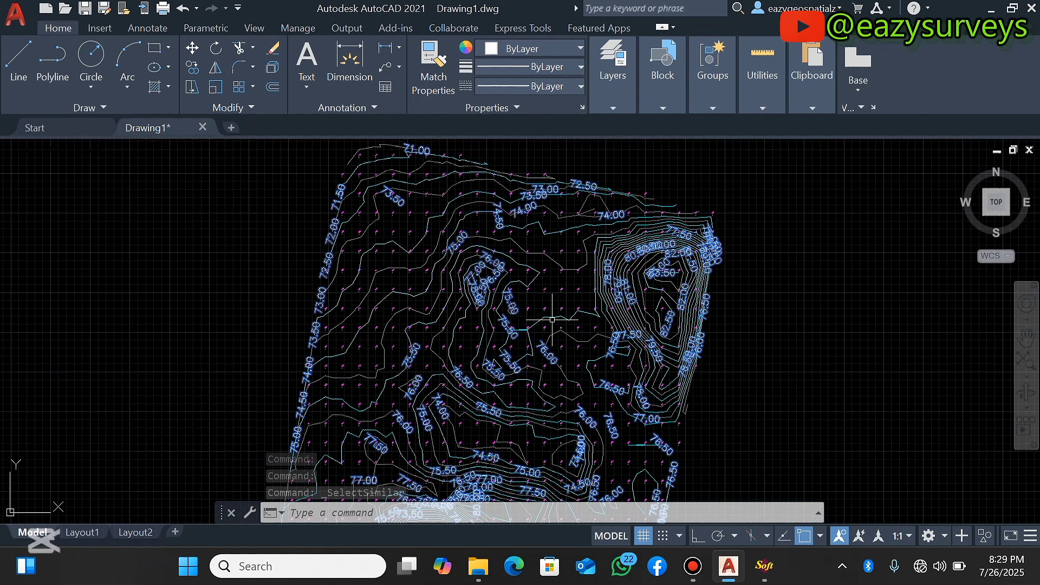
right_click(537, 308)
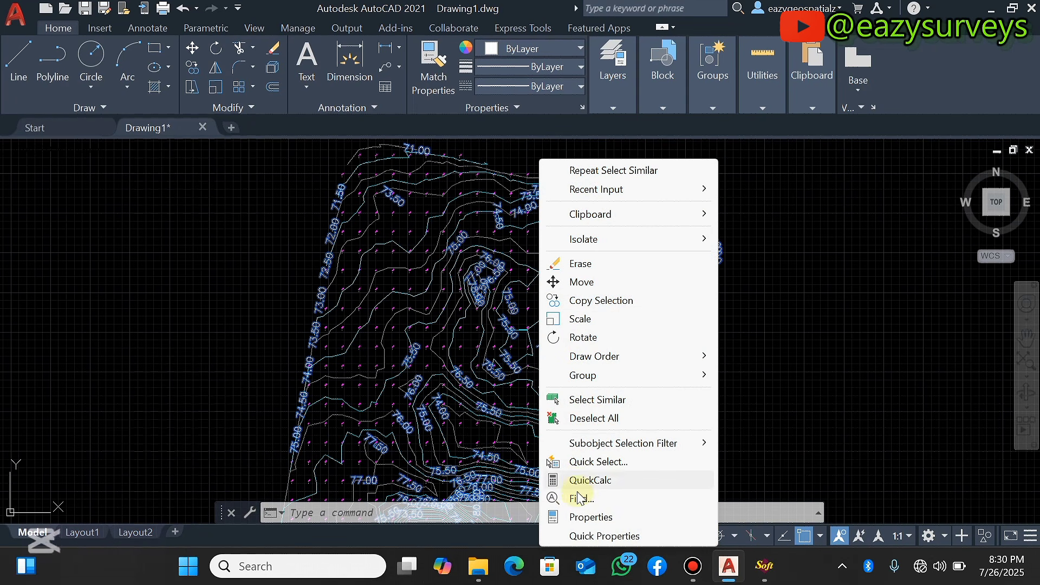
click(615, 537)
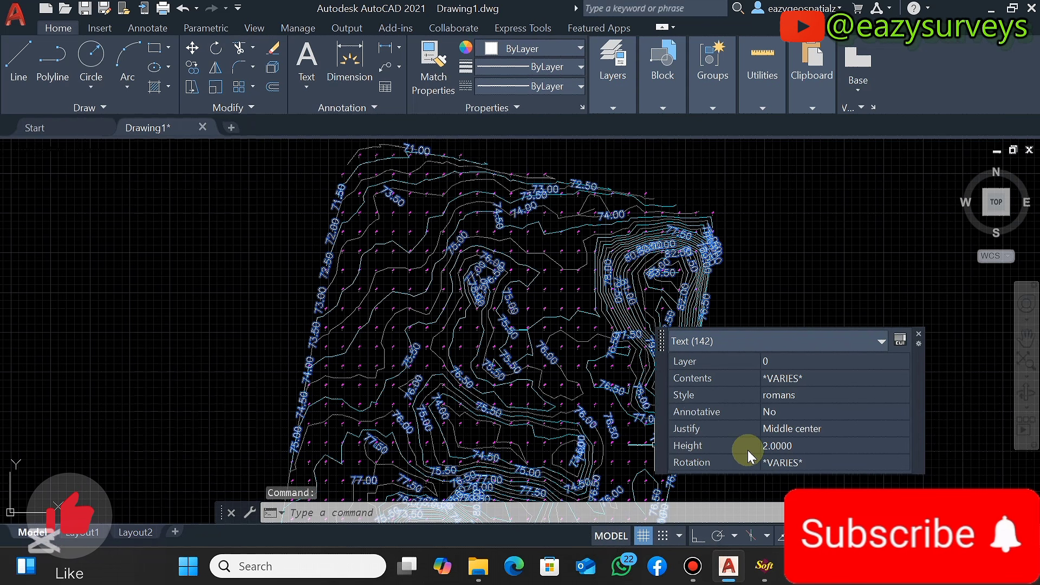
click(775, 446)
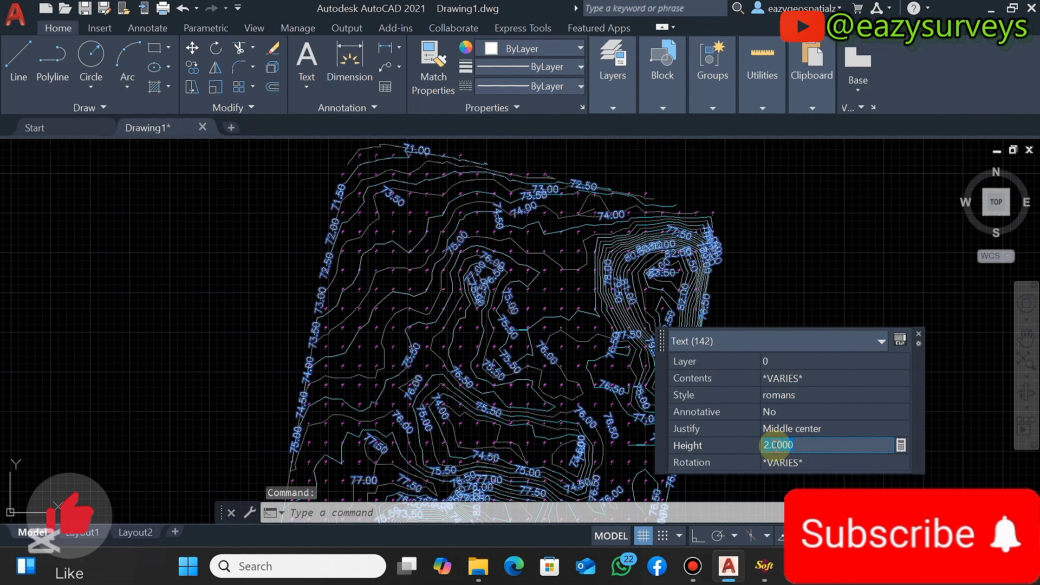
text(0.5)
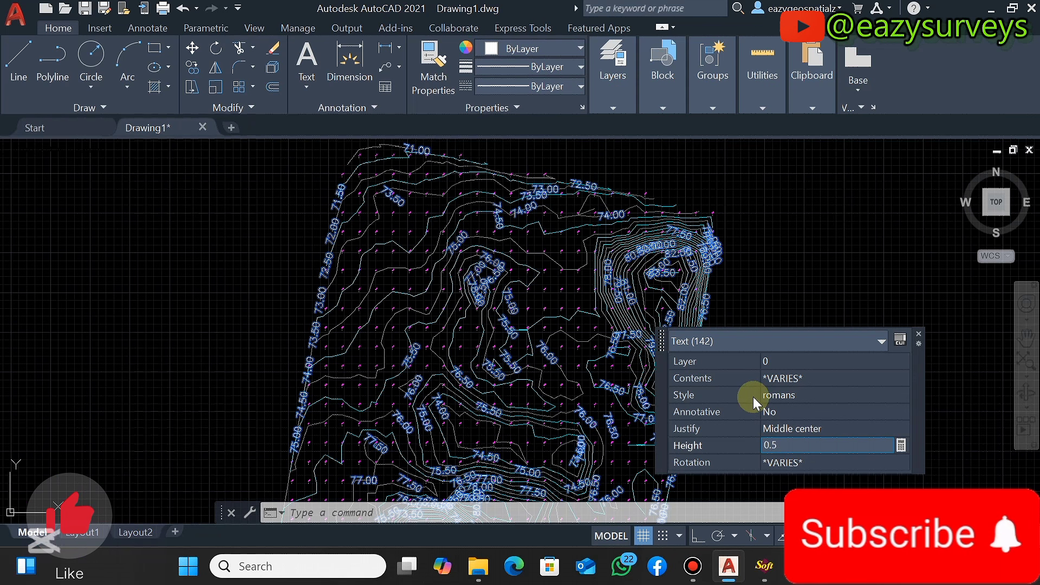
key(Return)
Zoom around the drawing to check the resized contour labels and close the Quick Properties palette
scroll(469, 287, up, 4)
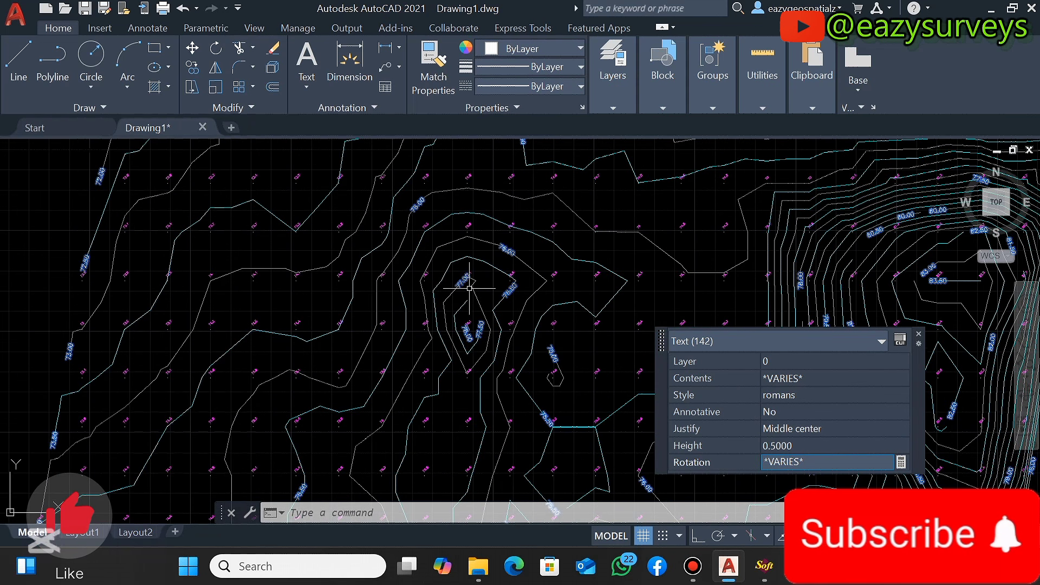
scroll(469, 288, up, 6)
scroll(461, 262, down, 3)
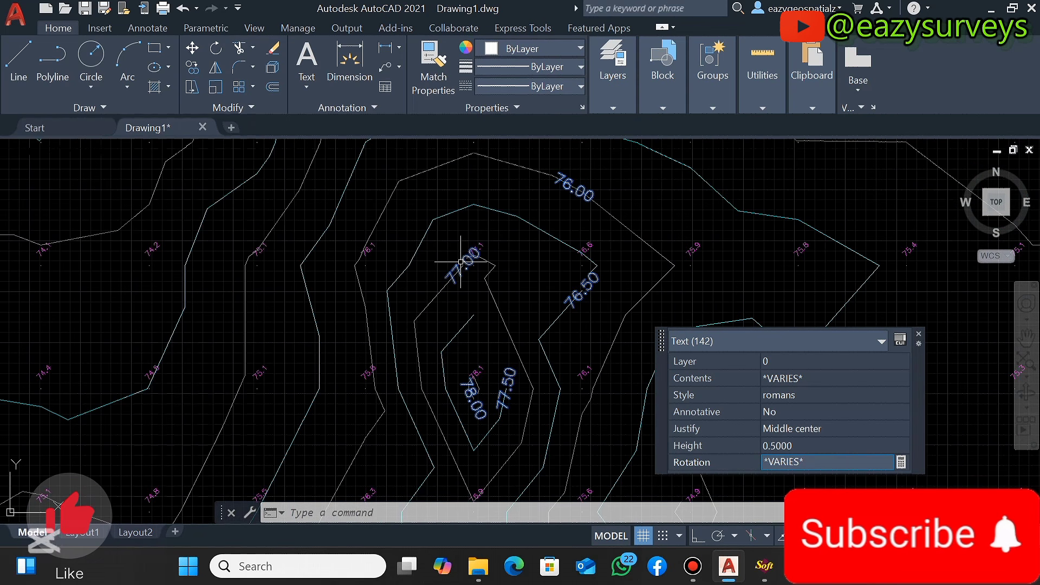
scroll(461, 262, down, 5)
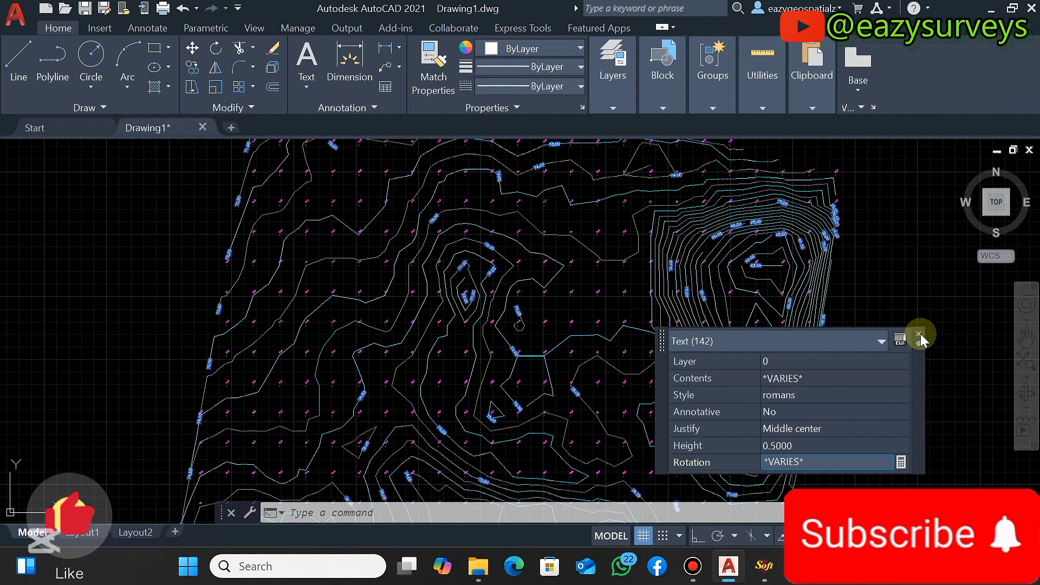
click(919, 337)
scroll(860, 309, down, 5)
scroll(774, 276, up, 5)
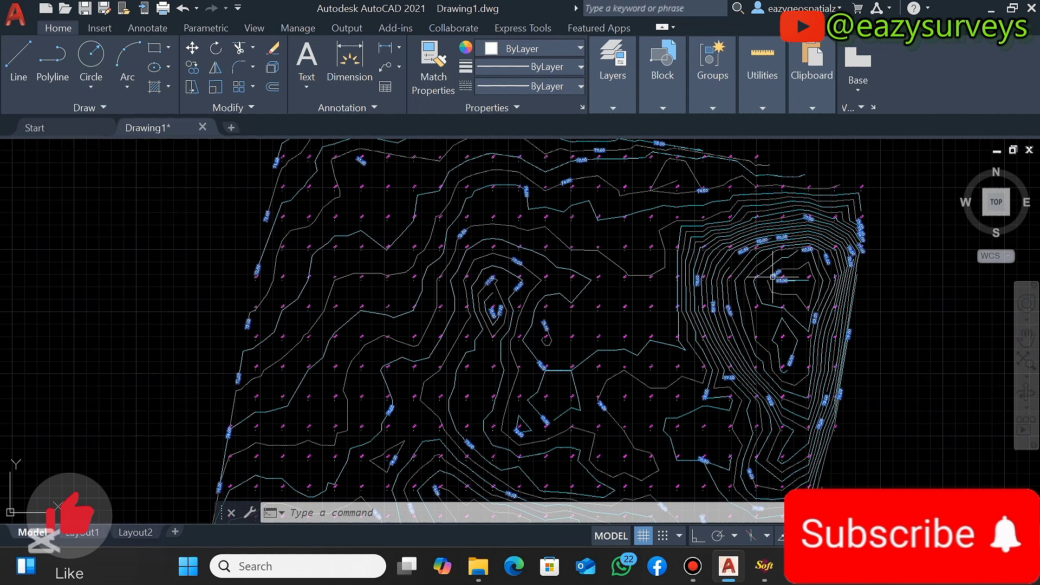